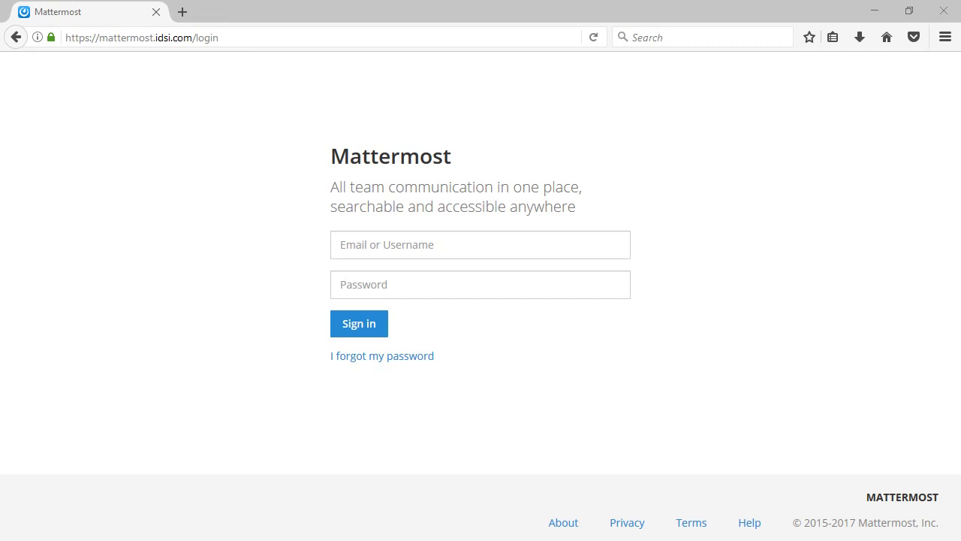
- Sign in with the developer account's username and password, then open Town Square
left_click(384, 253)
type("IDSIDeveloper")
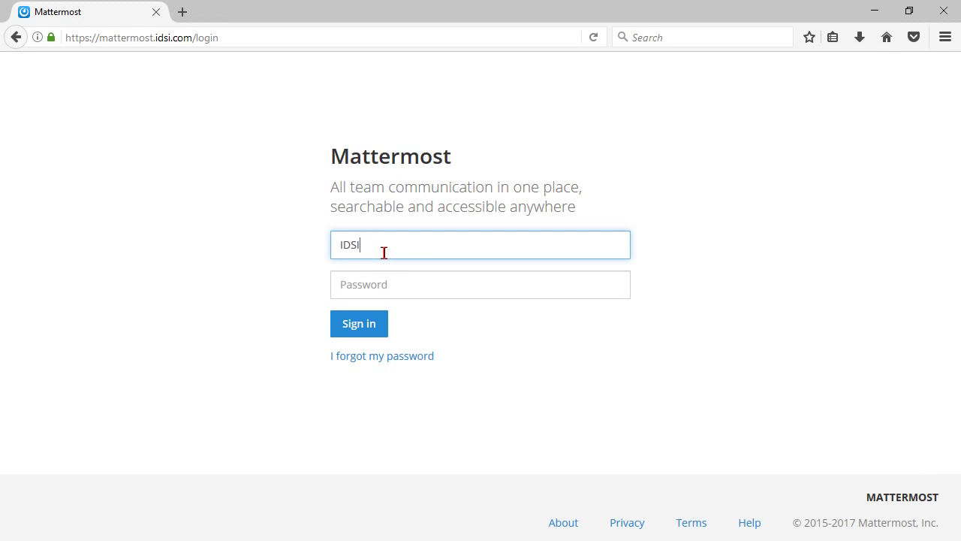
key("Tab")
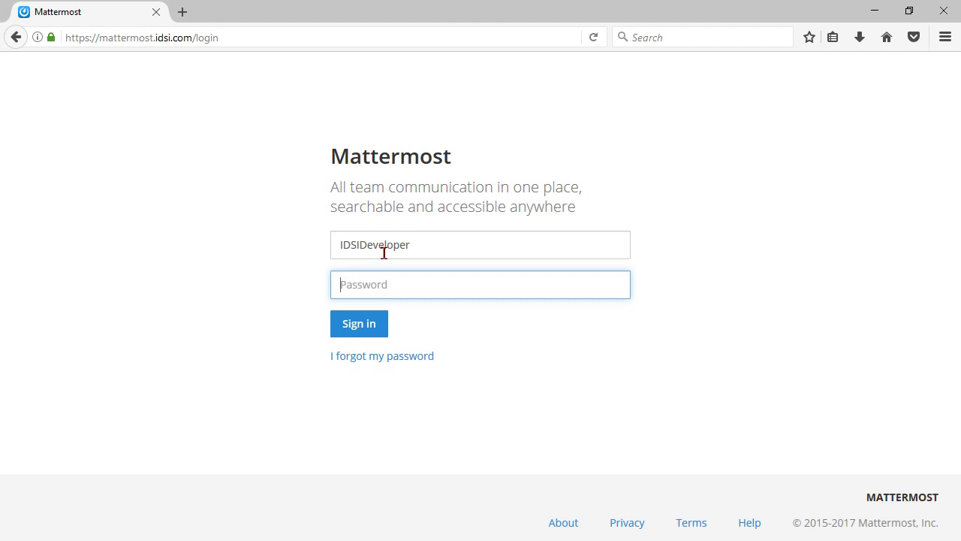
type("*********")
key("Return")
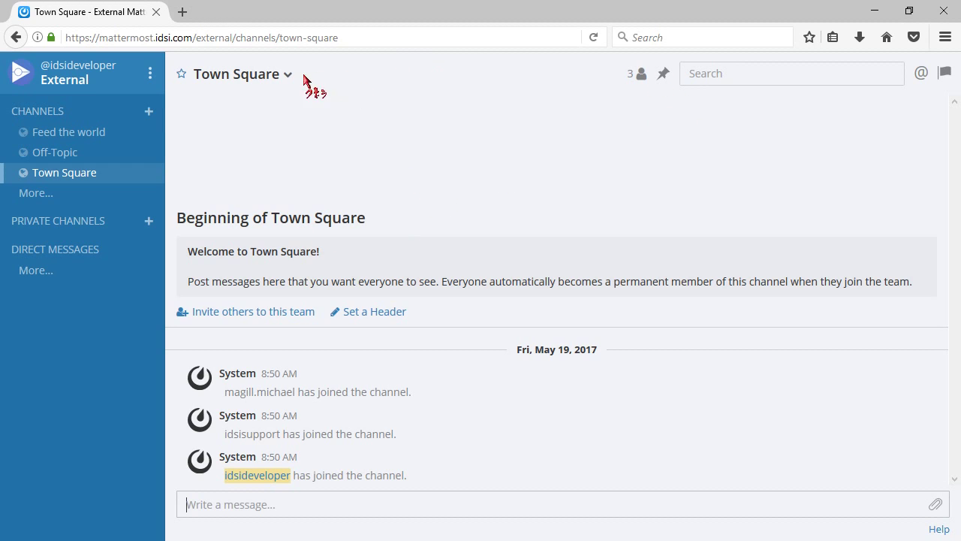
left_click(273, 154)
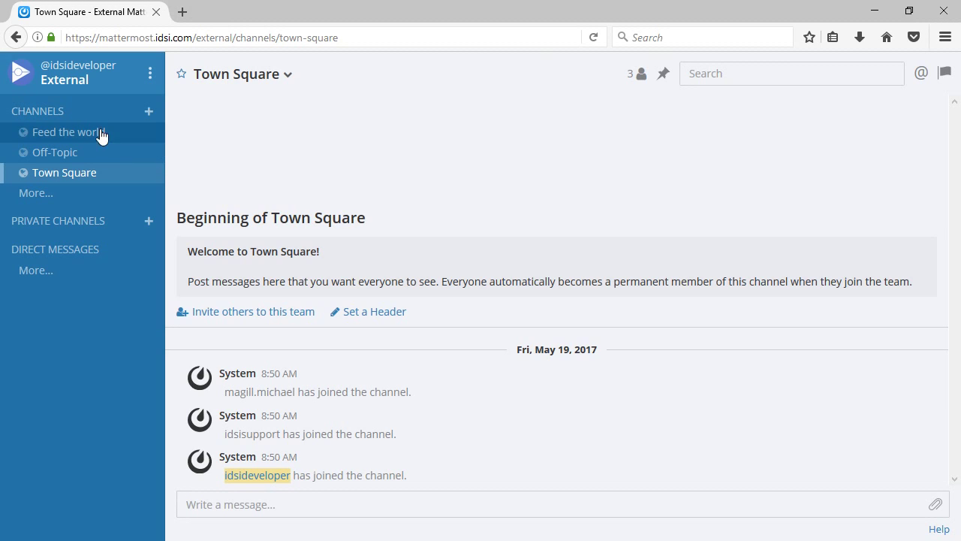
left_click(38, 195)
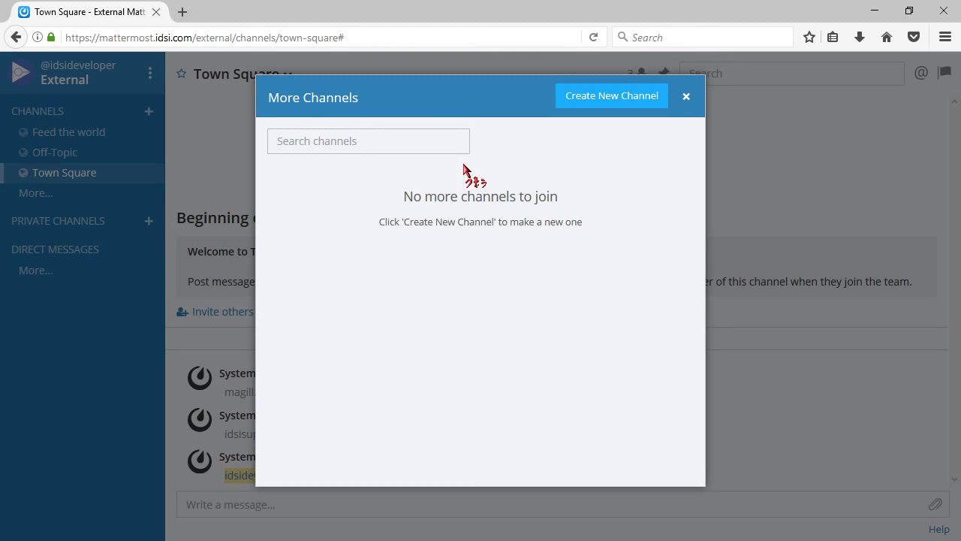
left_click(686, 98)
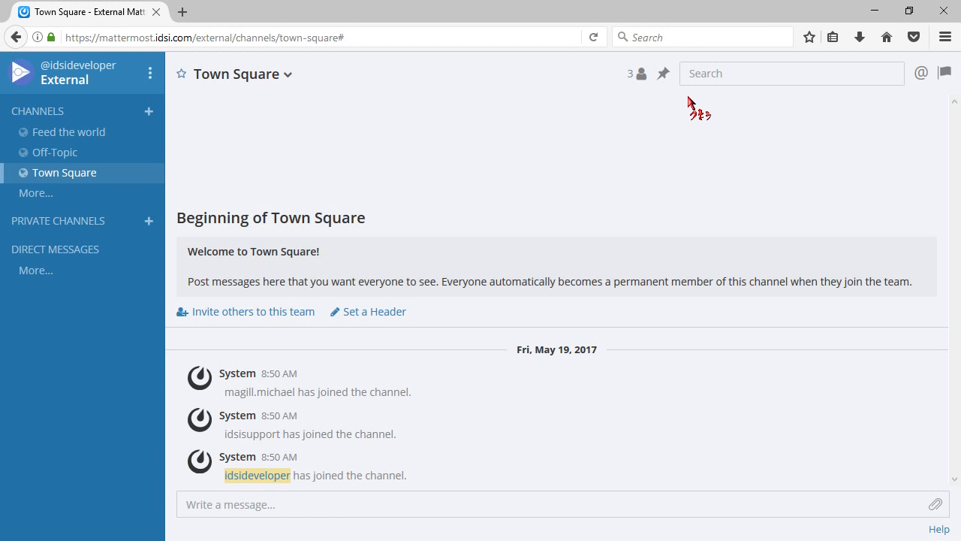
left_click(149, 113)
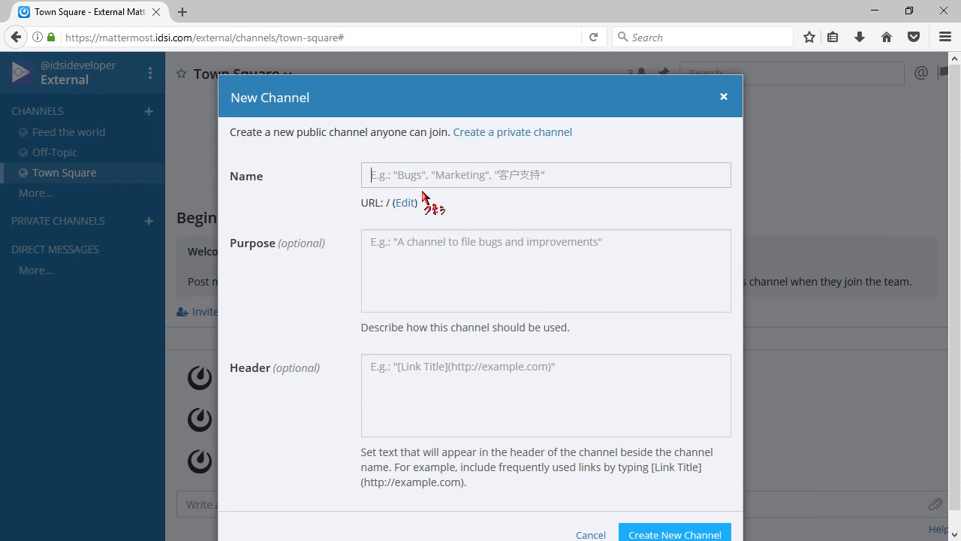
left_click(419, 267)
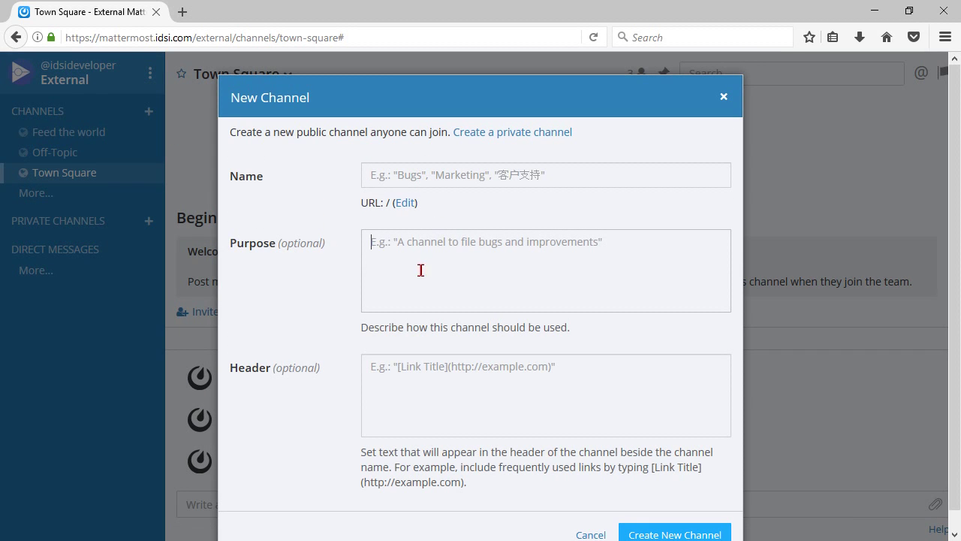
left_click(477, 374)
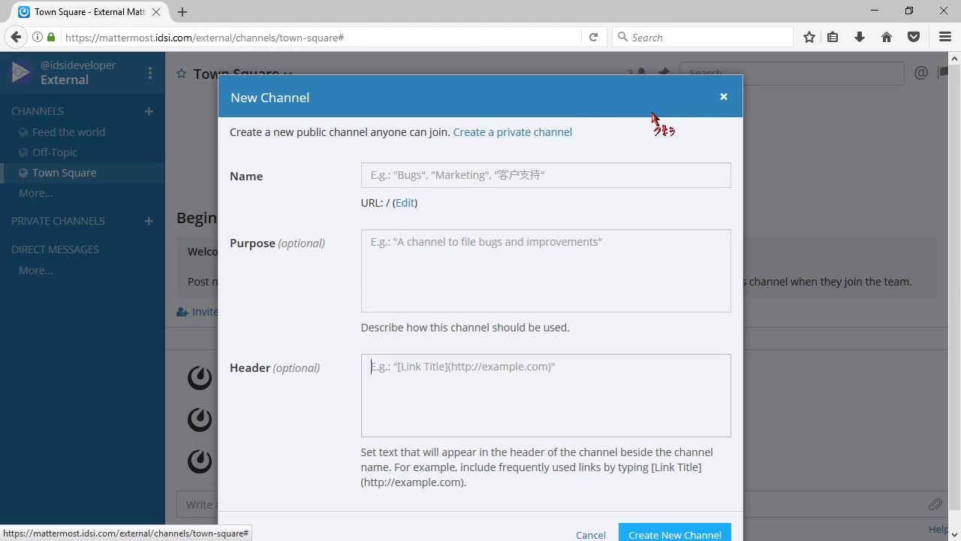
left_click(724, 97)
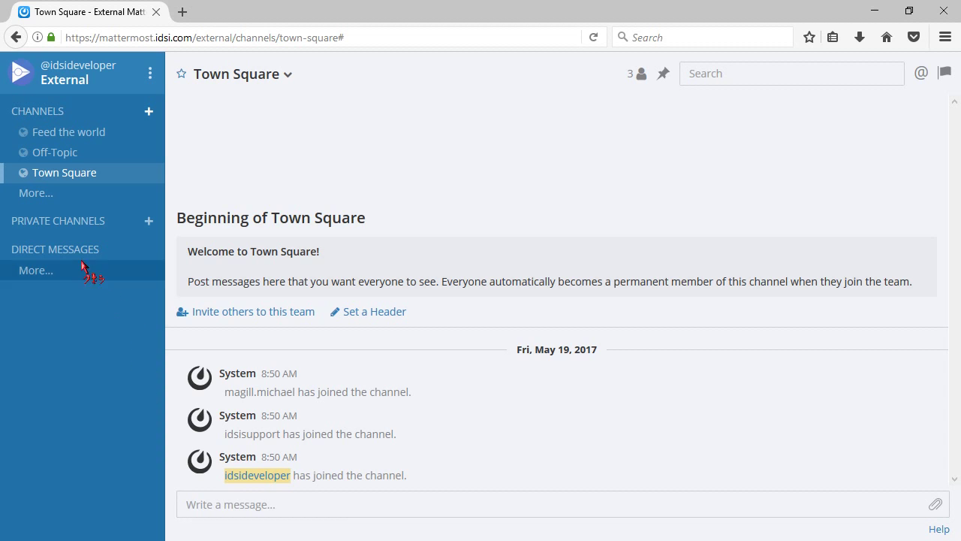
- Choose the photo-avatar teammate in the Direct Messages picker and start a conversation with them
left_click(39, 277)
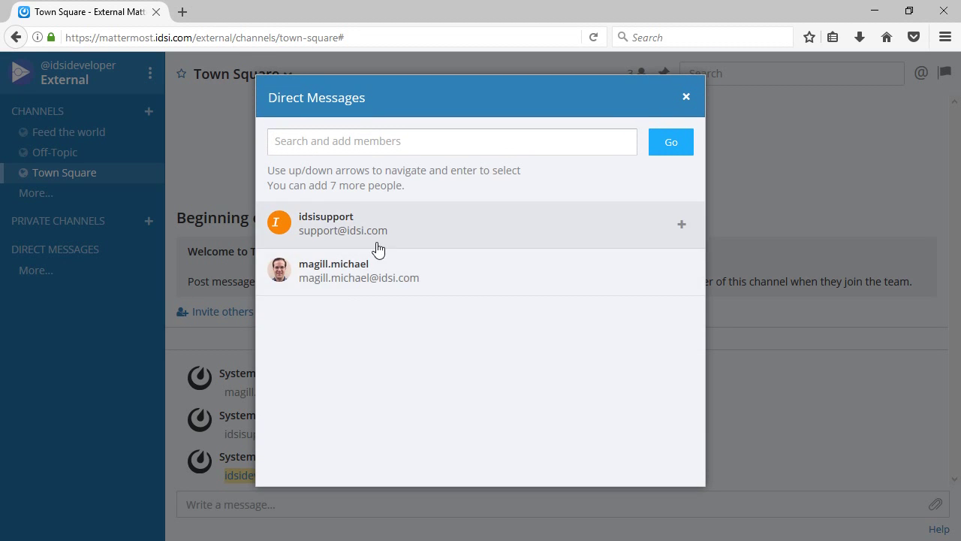
left_click(350, 278)
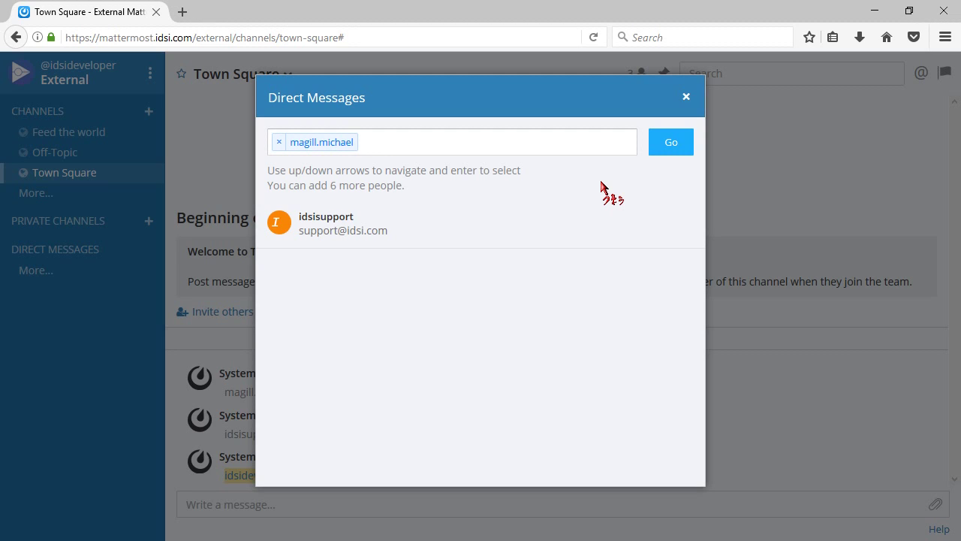
left_click(686, 97)
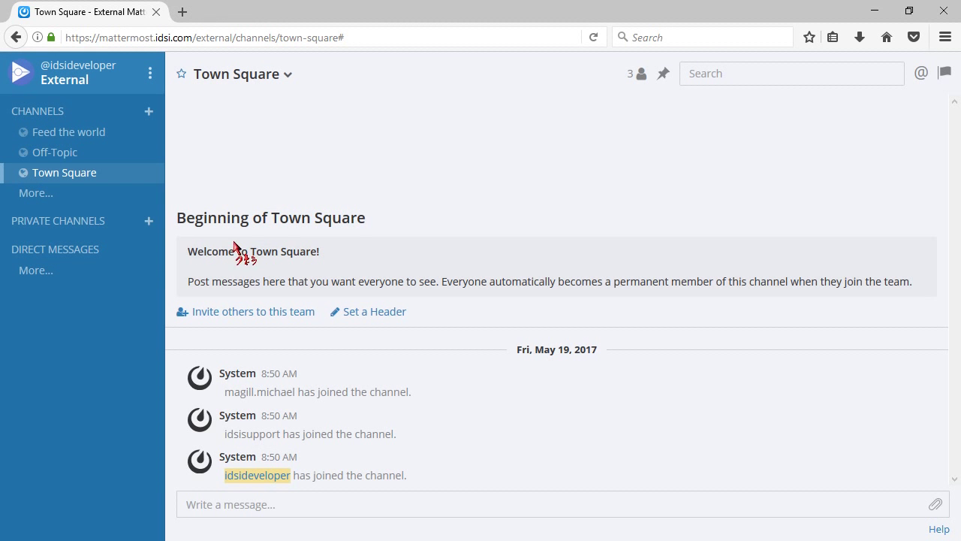
left_click(48, 271)
left_click(418, 268)
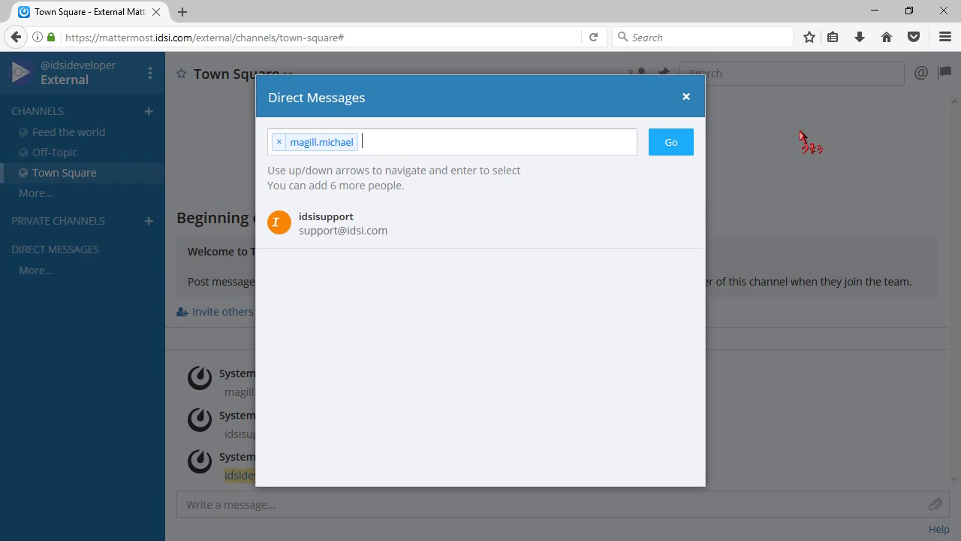
left_click(679, 140)
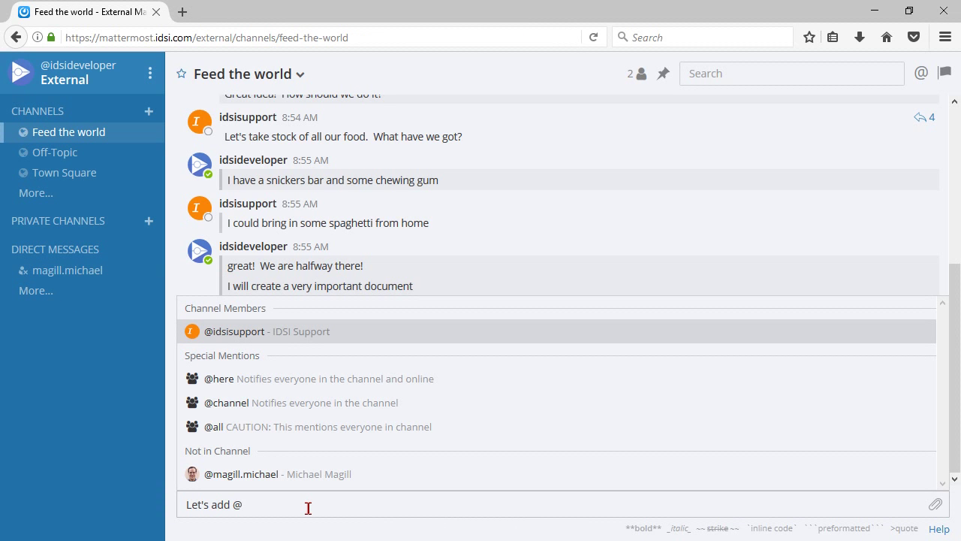
- Send 'Let's add' with an @-mention of the non-member teammate, picked from suggestions
type("michael")
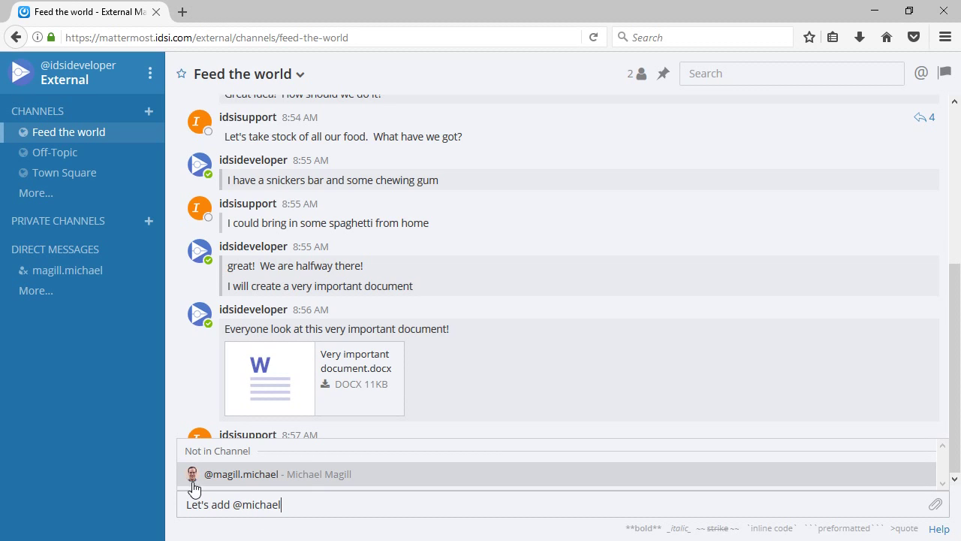
left_click(239, 476)
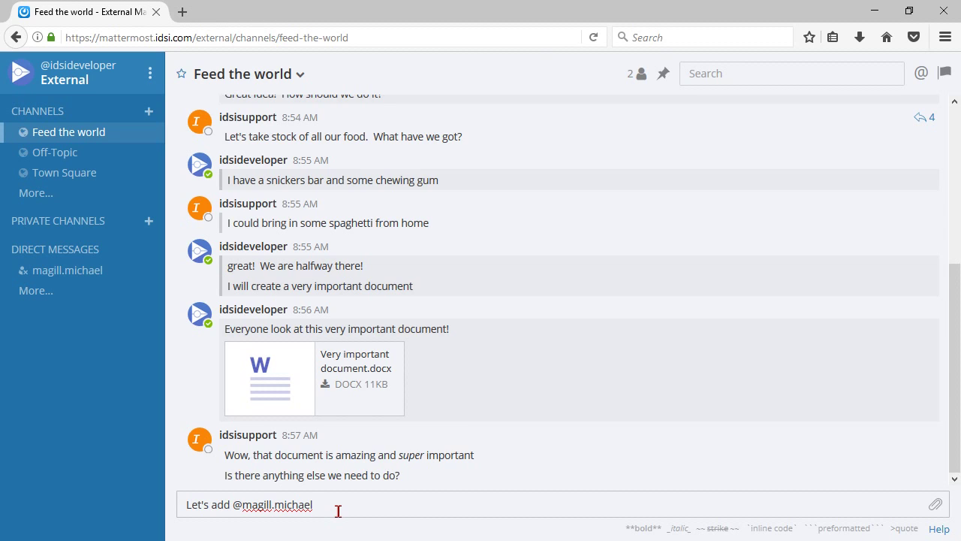
key("Return")
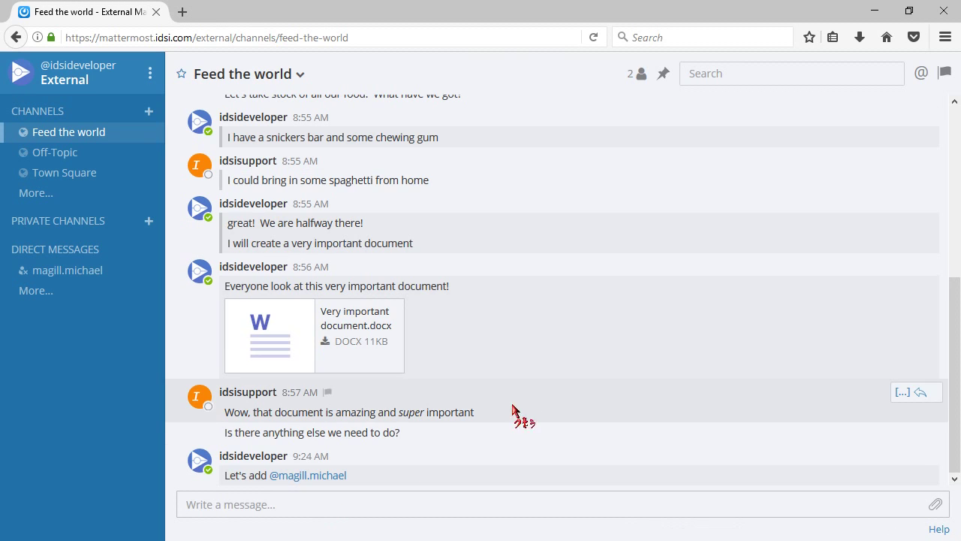
left_click(304, 76)
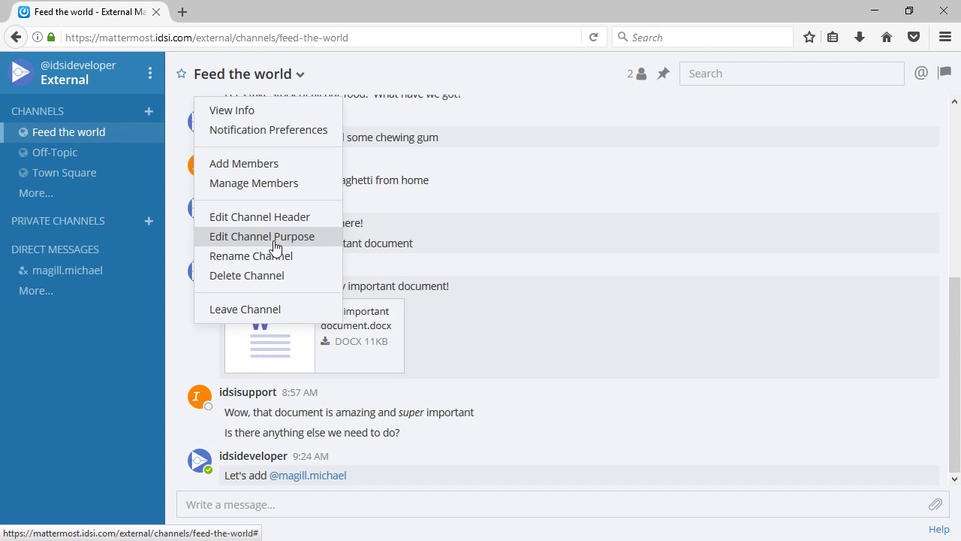
left_click(272, 165)
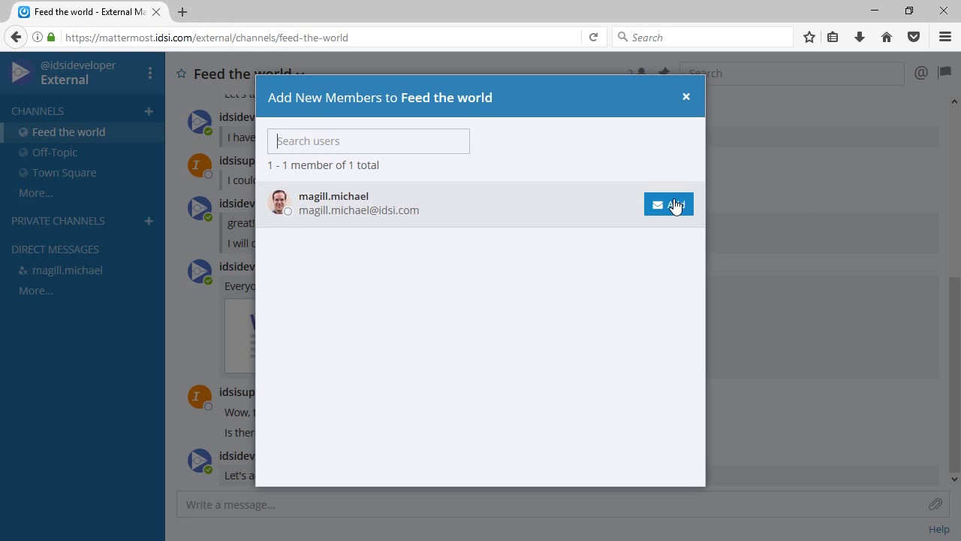
left_click(675, 205)
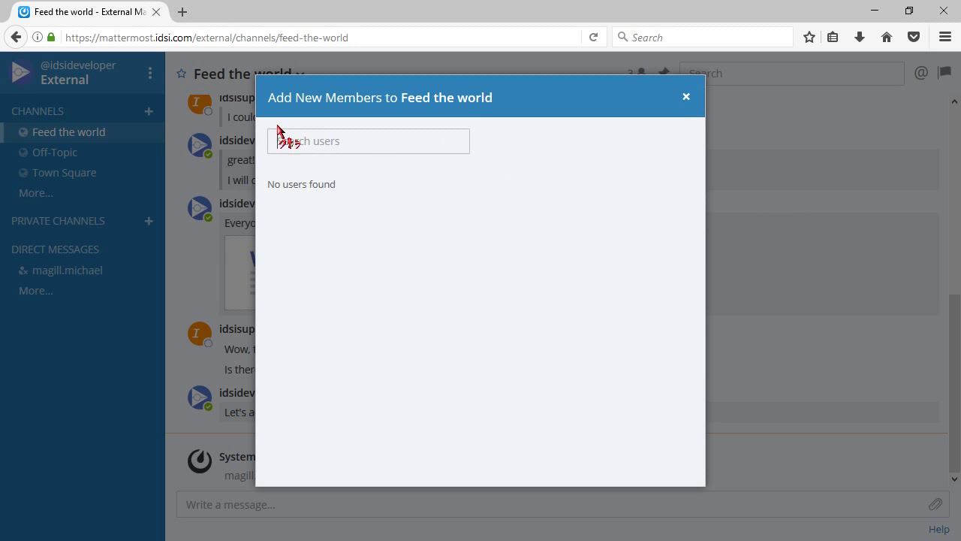
left_click(685, 98)
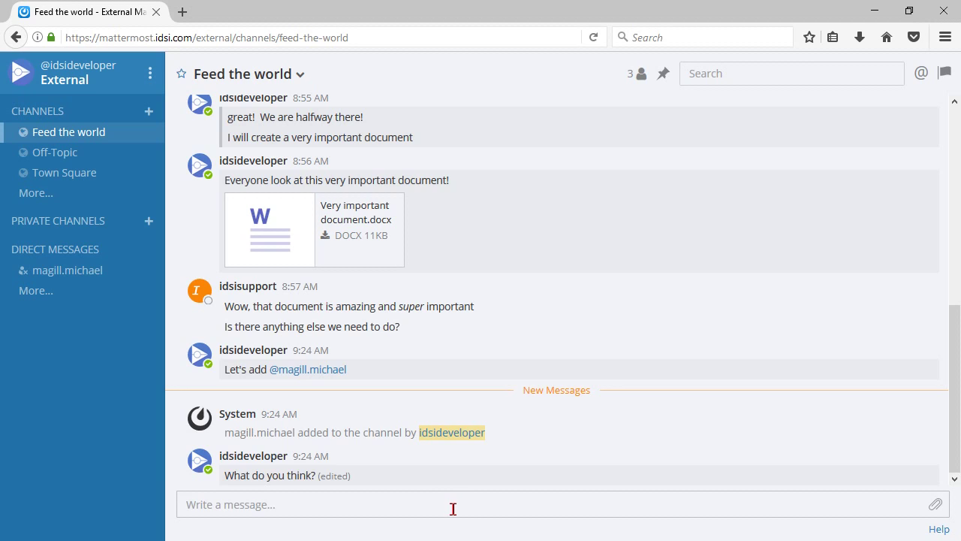
type("@")
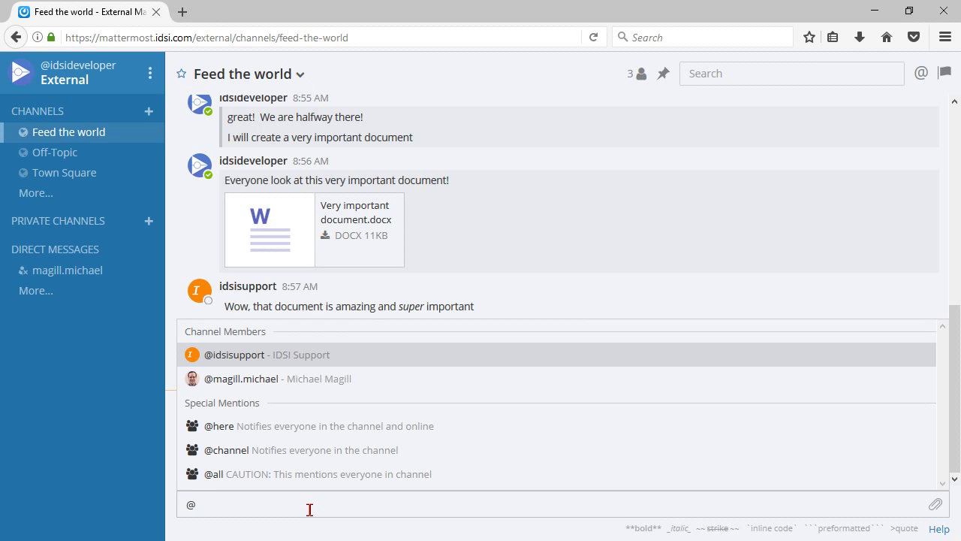
key("BackSpace")
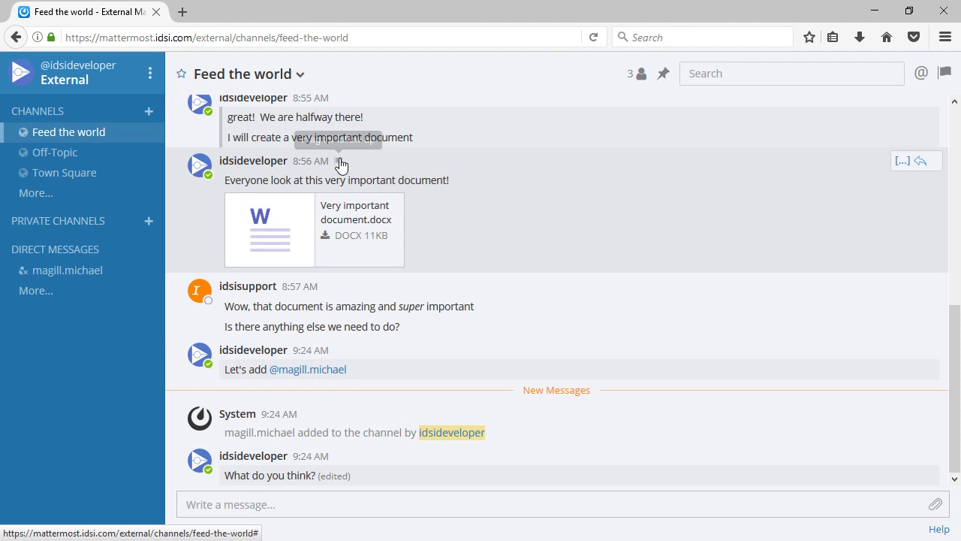
- Flag the very important document post and review the Flagged Posts list
left_click(339, 161)
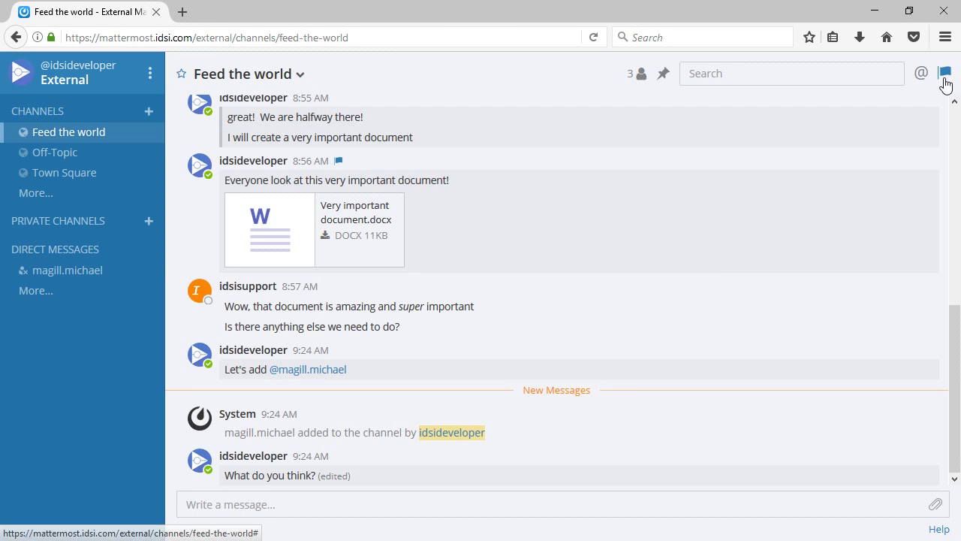
left_click(942, 76)
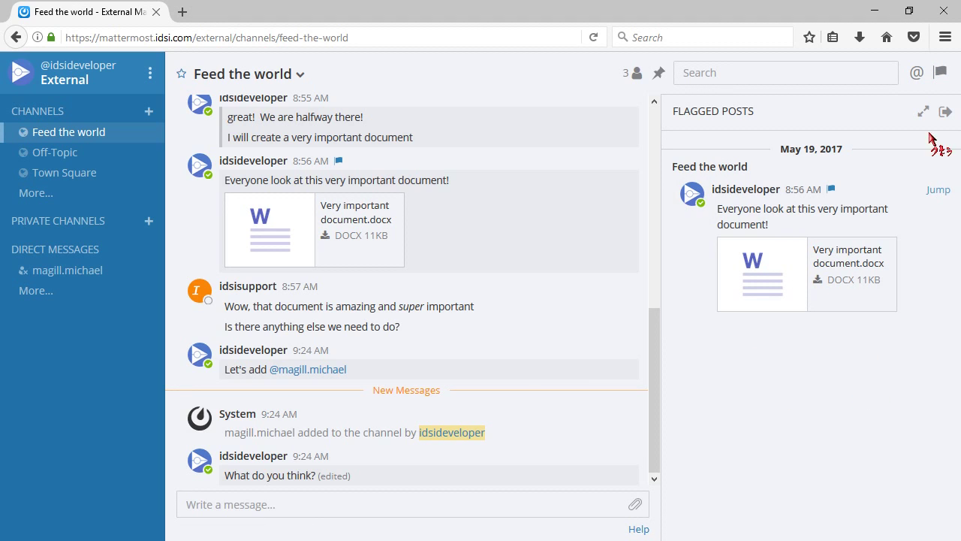
left_click(939, 73)
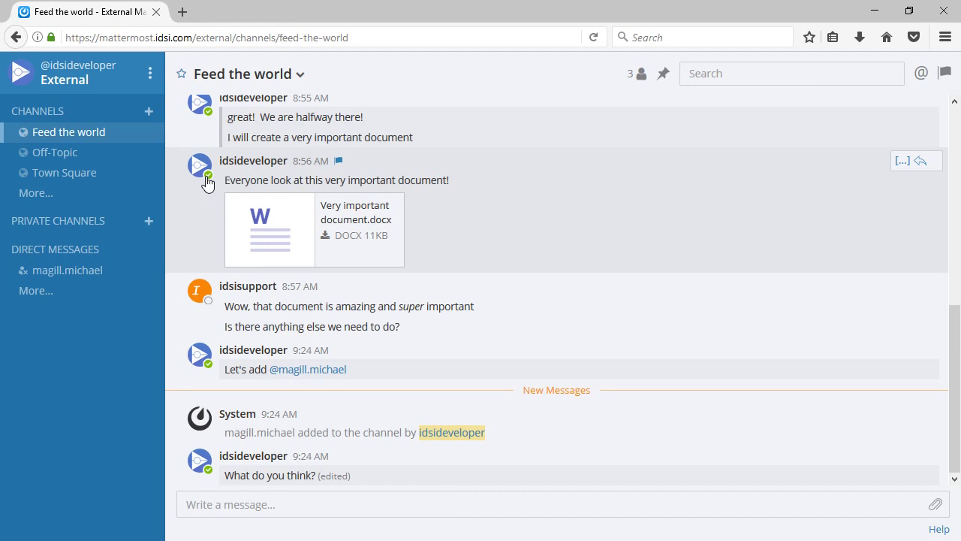
- Pin the document post to Feed the world and view the channel's pinned posts
left_click(910, 170)
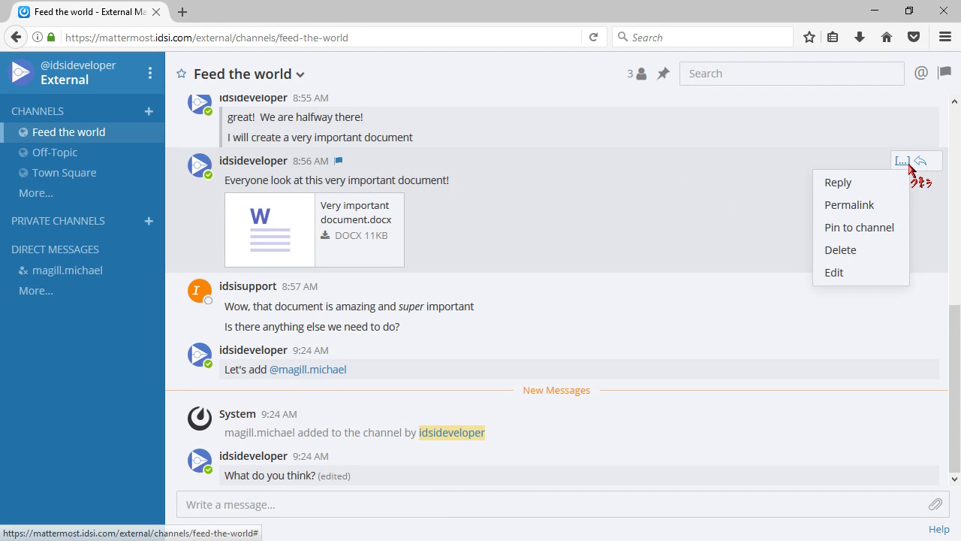
left_click(853, 228)
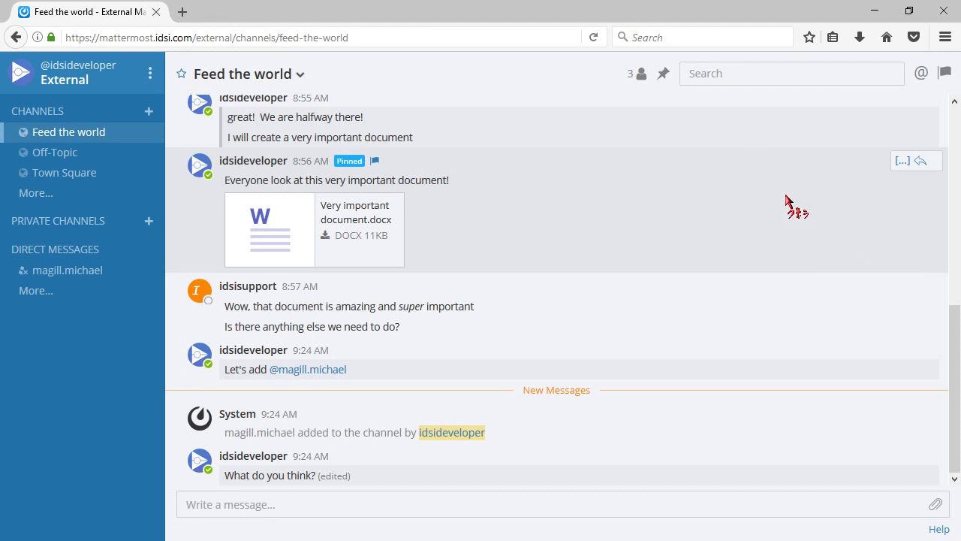
left_click(663, 75)
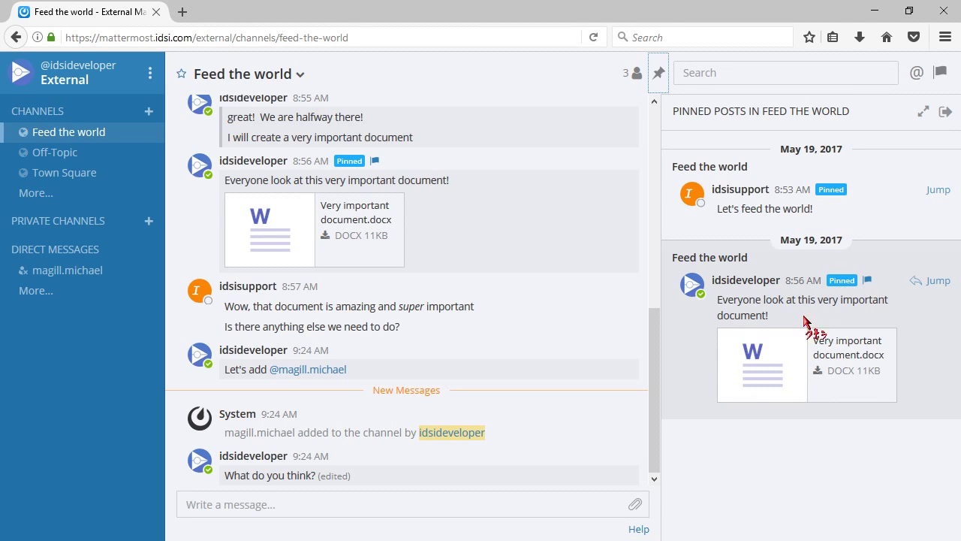
- Close pinned posts and search the messages for 'feed'
left_click(848, 75)
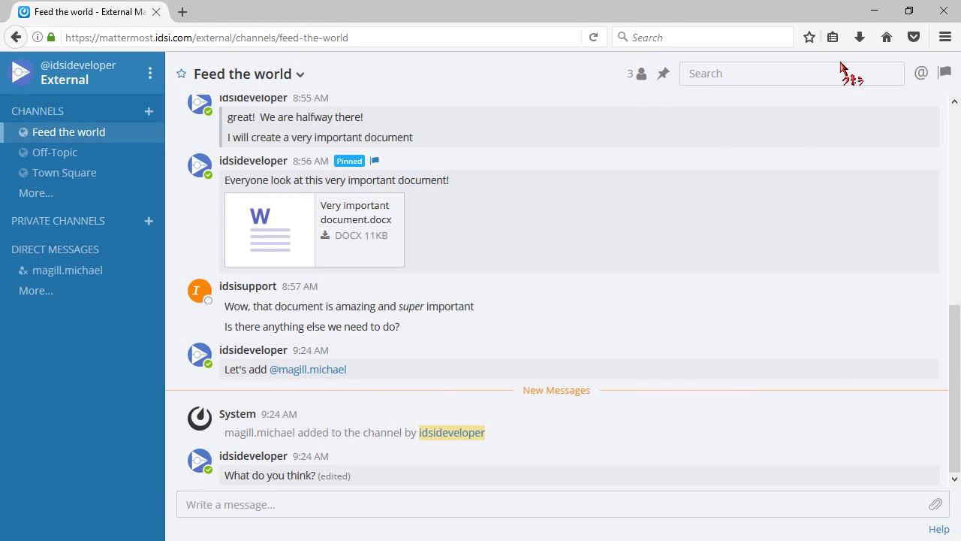
type("feed")
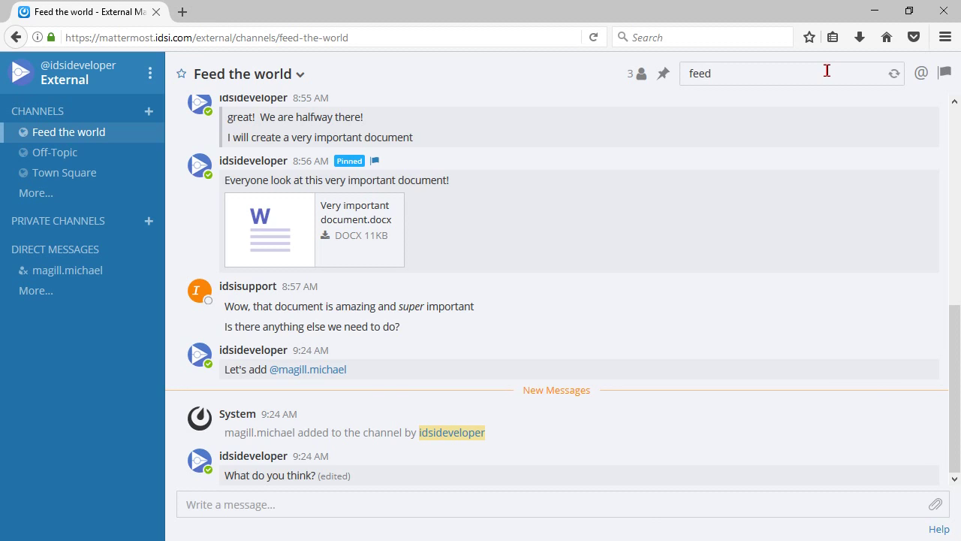
key("Return")
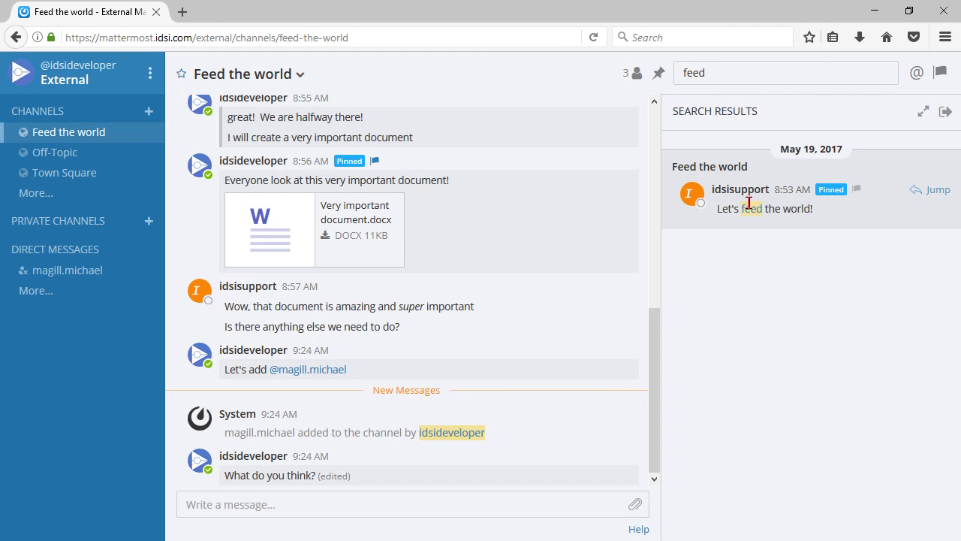
- Search for 'snickers' instead and jump to the chewing gum post
double_click(743, 73)
type("snickers")
key("Return")
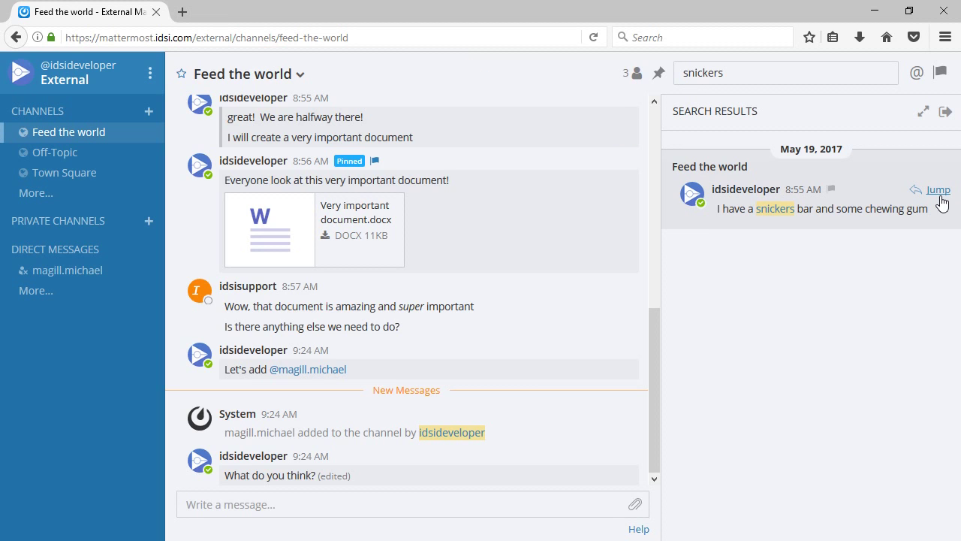
left_click(938, 192)
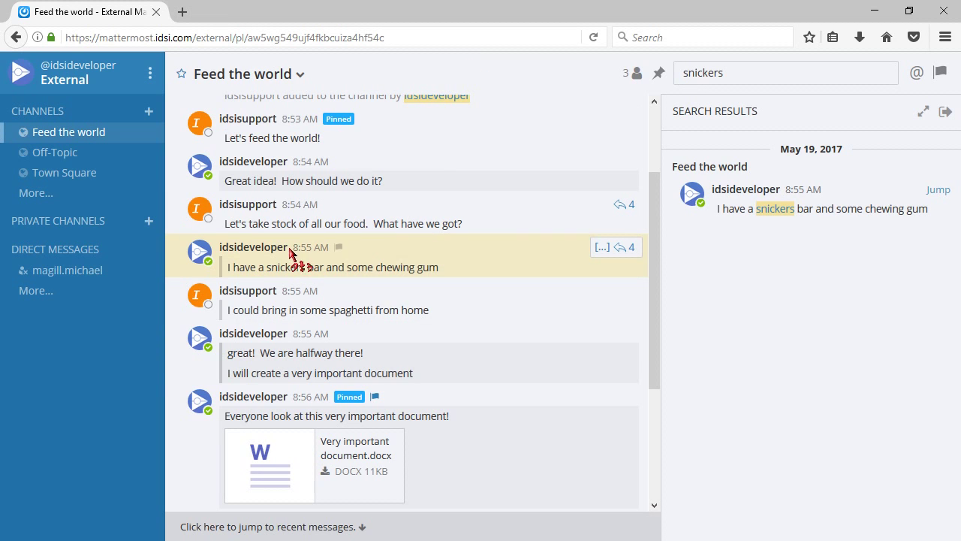
- Close the search results and open Account Settings from the team menu
left_click(945, 113)
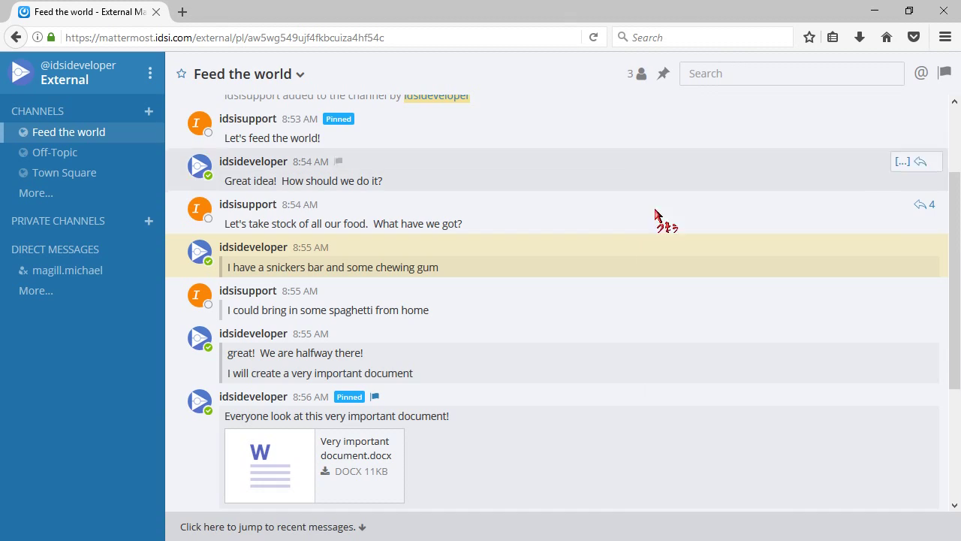
left_click(150, 73)
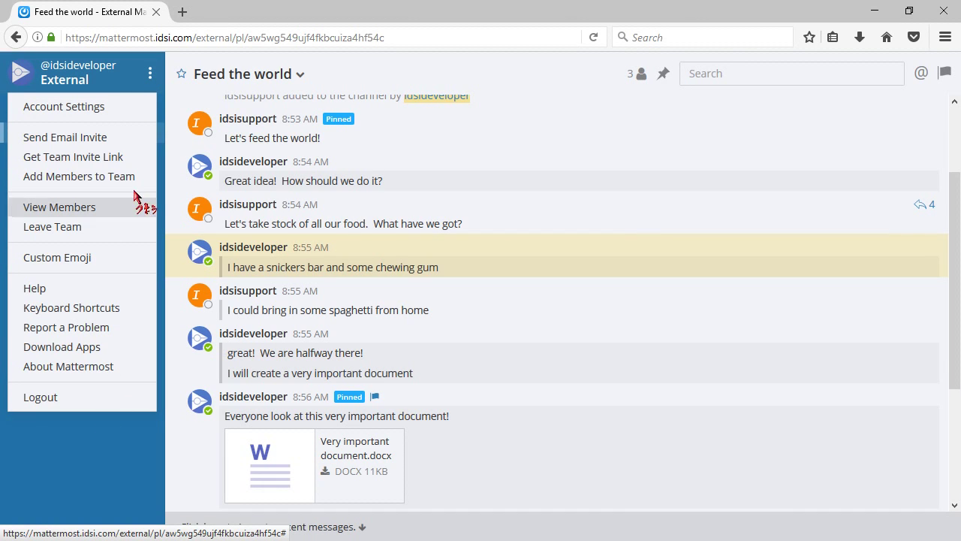
left_click(116, 115)
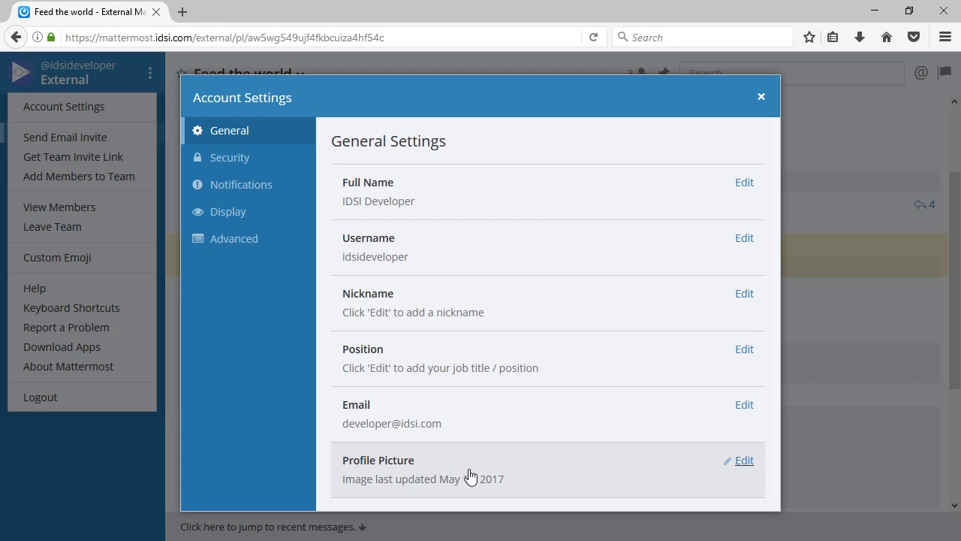
- Browse the Security, Notifications and Display sections, ending on Advanced settings
left_click(241, 168)
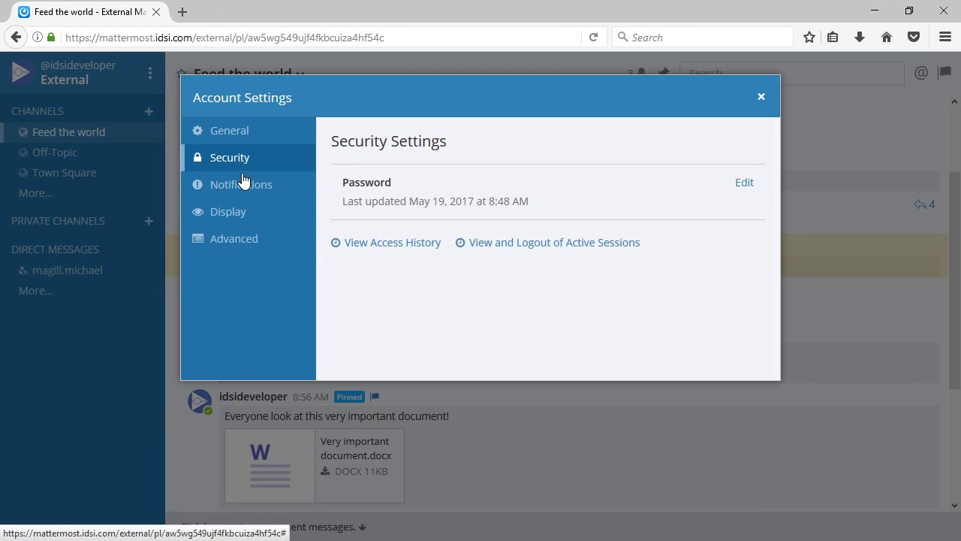
left_click(248, 193)
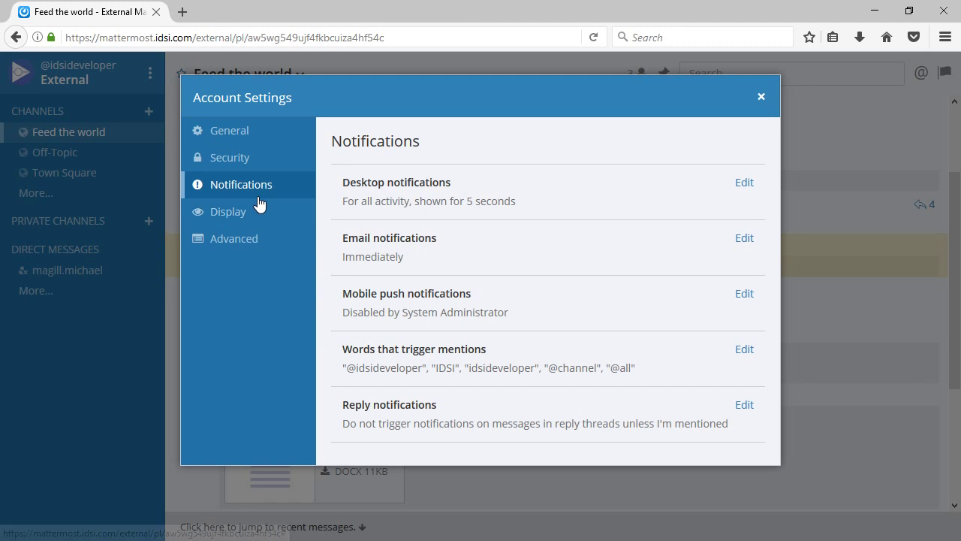
left_click(242, 214)
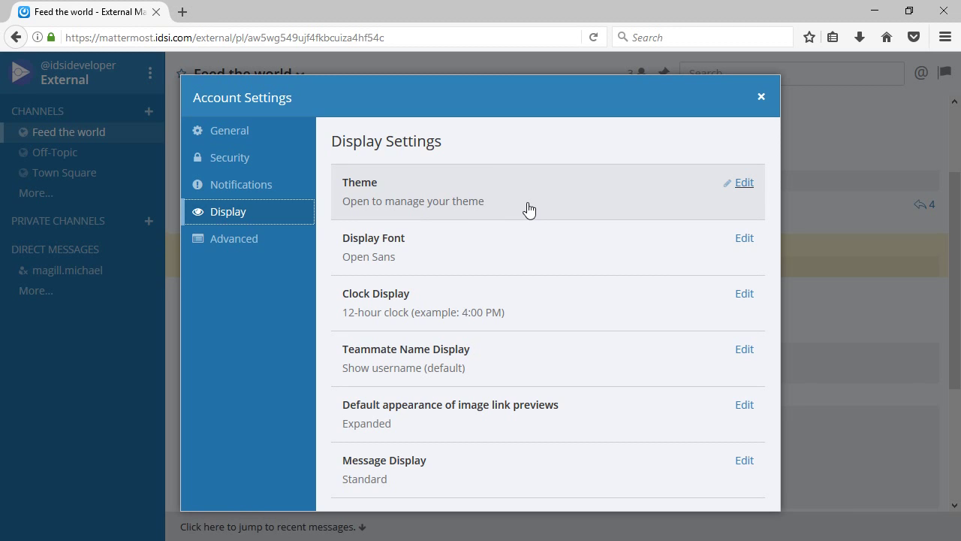
scroll(538, 409, "down", 1)
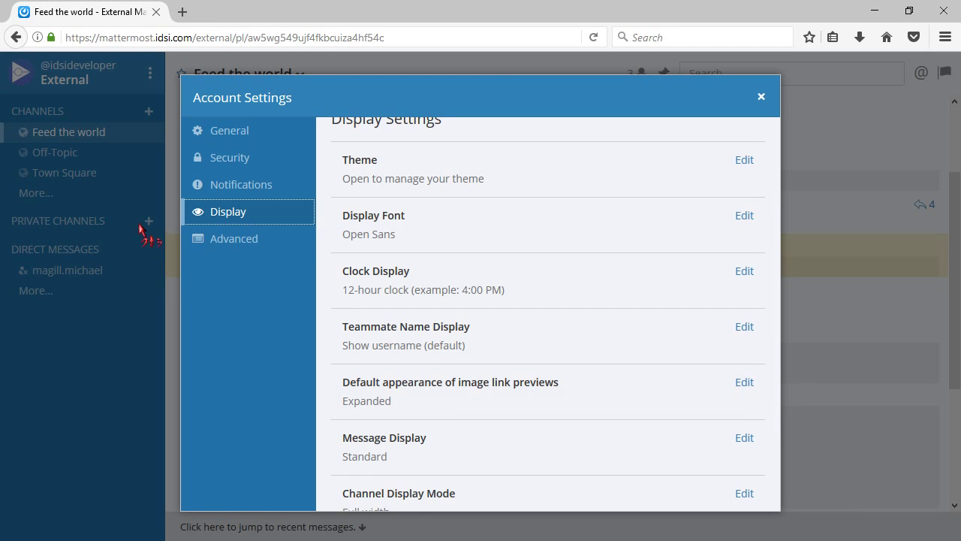
left_click(242, 240)
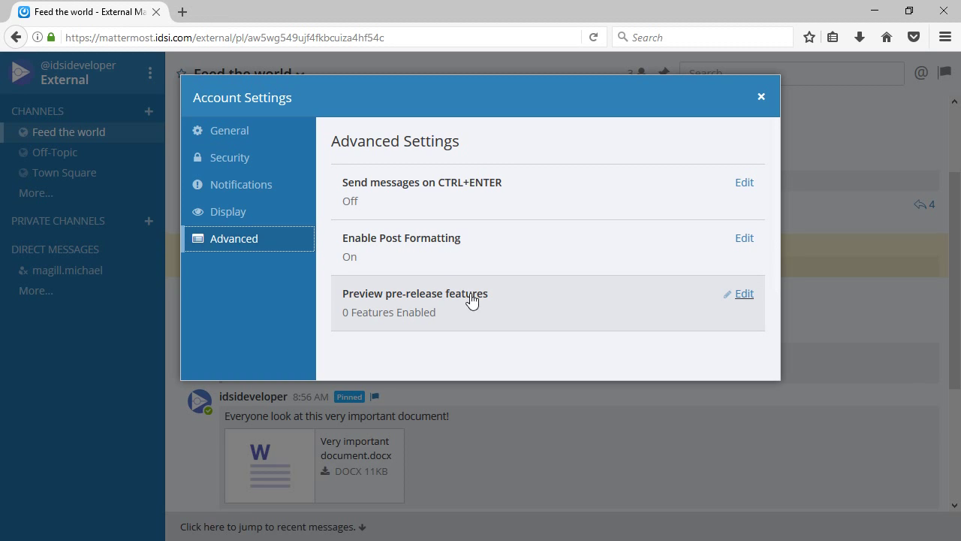
- Enable markdown preview, first web link preview and emoji picker pre-release features, save, and close settings
left_click(753, 300)
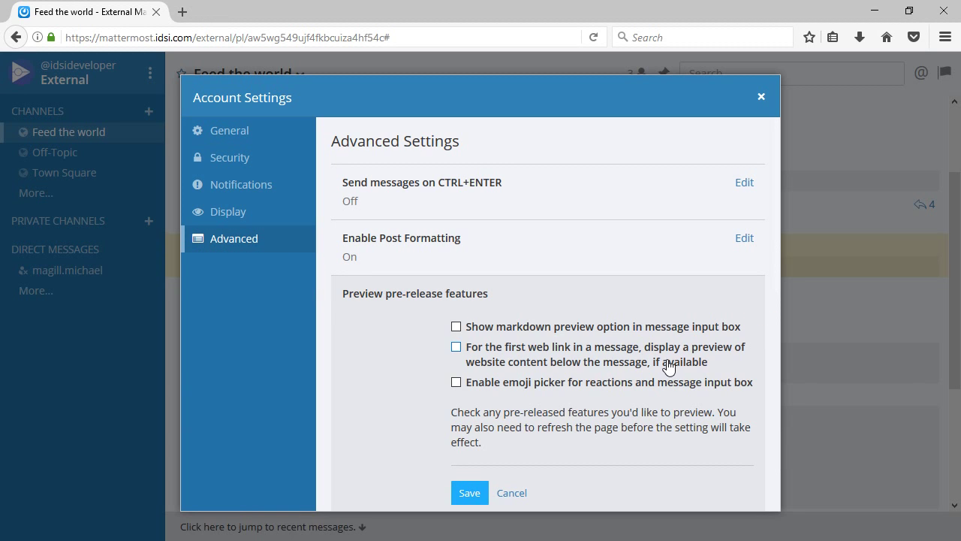
scroll(669, 365, "down", 1)
left_click(456, 304)
left_click(456, 325)
left_click(455, 359)
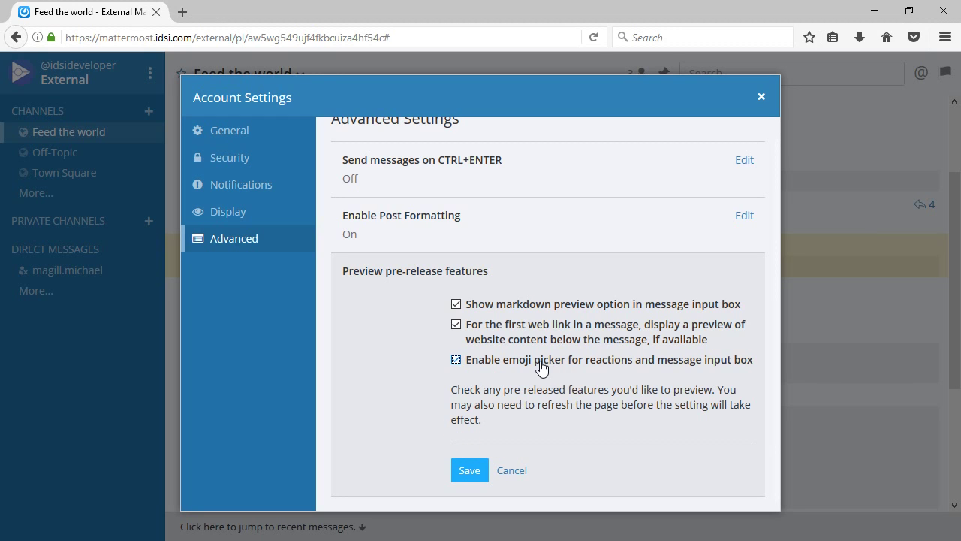
left_click(470, 472)
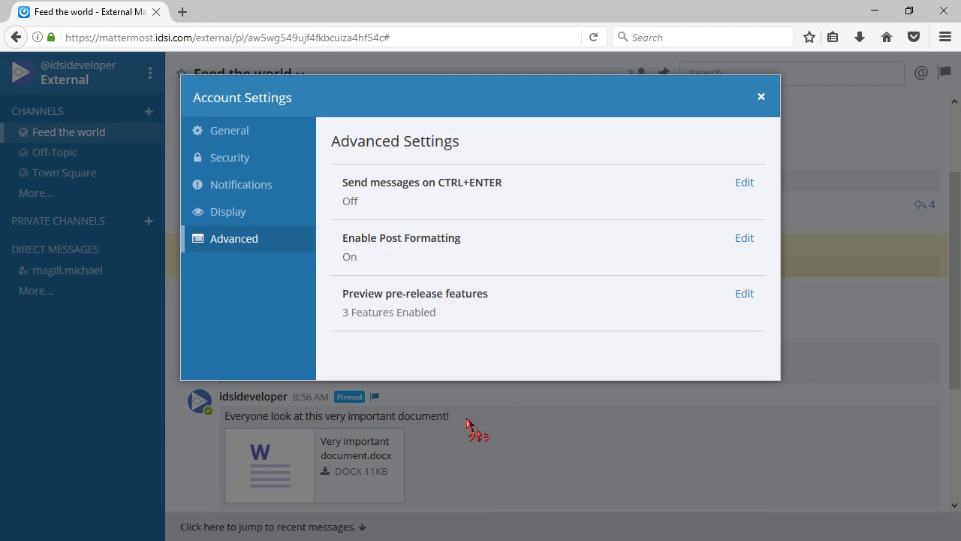
left_click(760, 97)
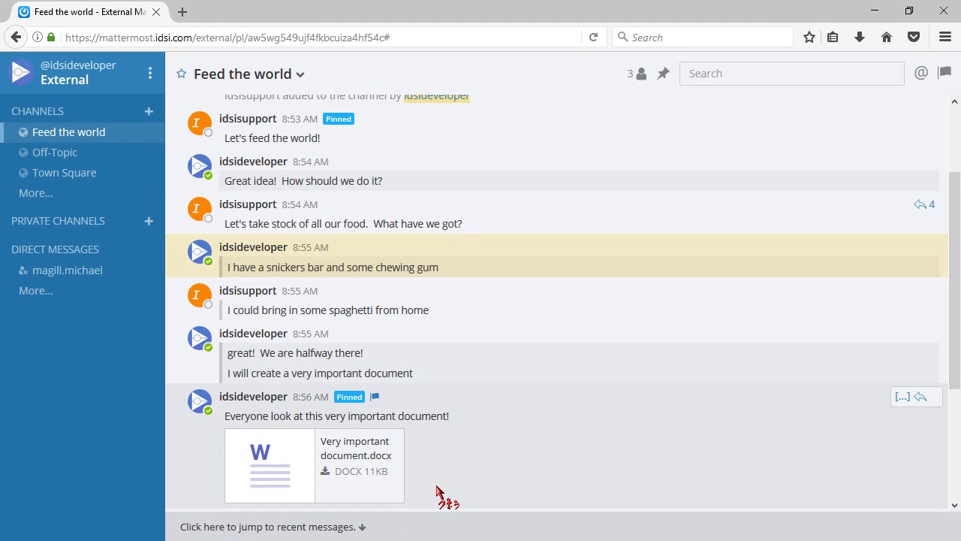
- Jump to the most recent Feed the world messages and open then dismiss the emoji picker
left_click(353, 525)
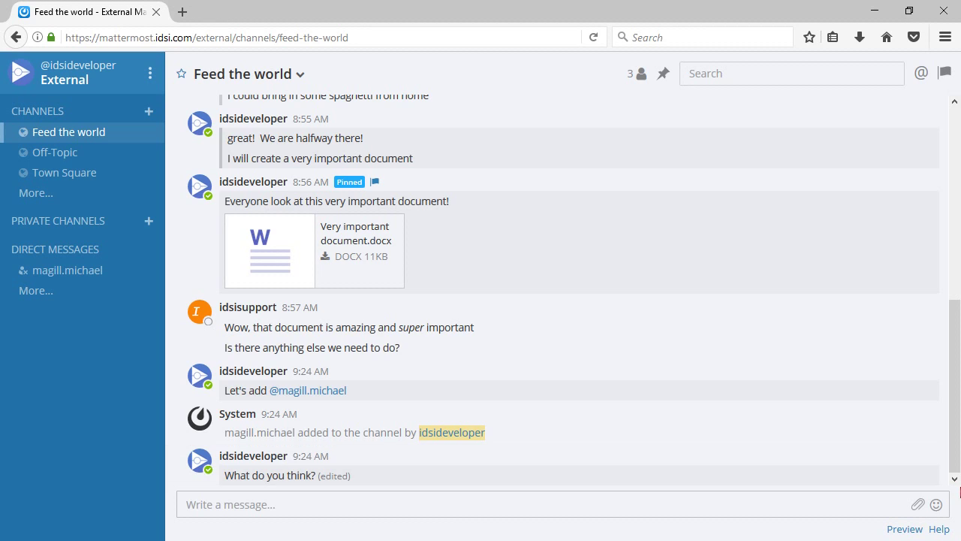
left_click(937, 506)
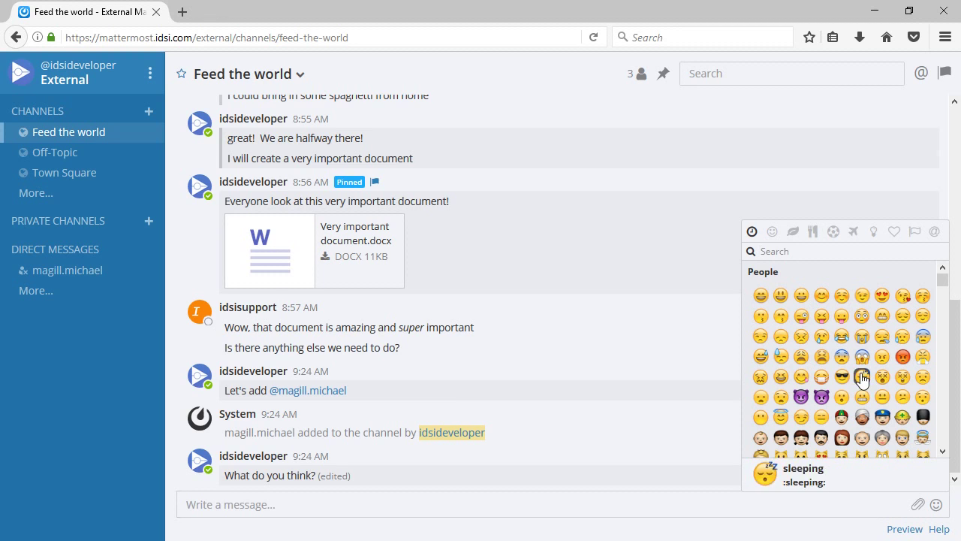
left_click(937, 513)
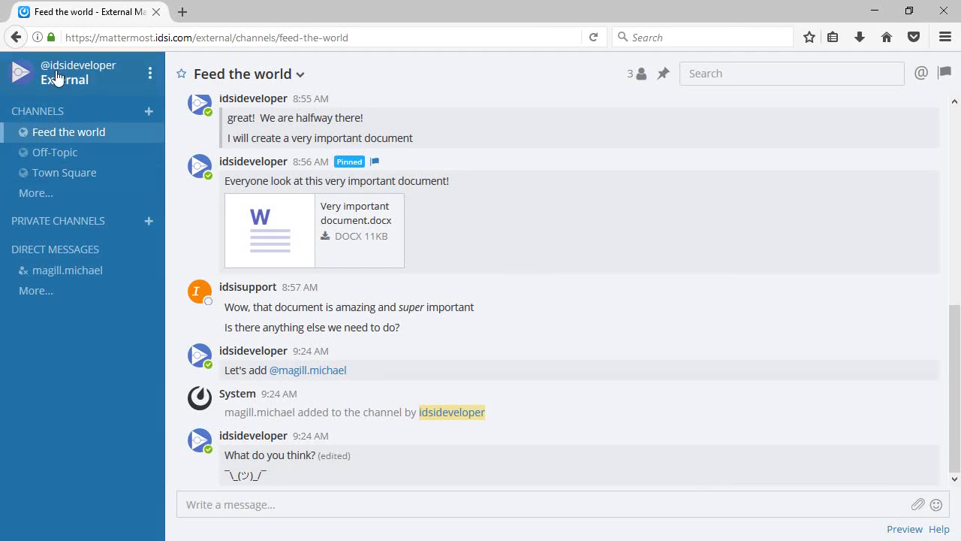
- Download mattermost-setup-3.7.0-win64.exe from the Windows PC download page and run it
left_click(150, 76)
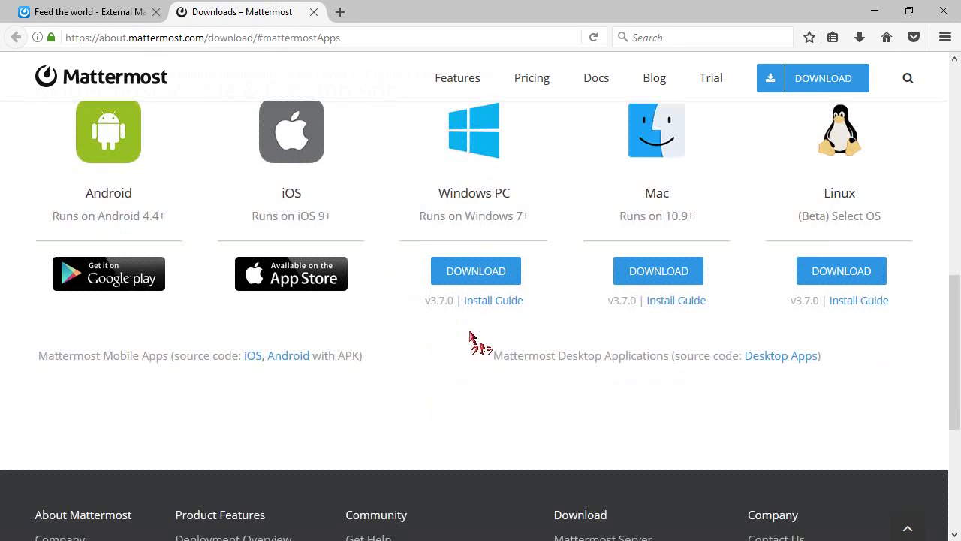
left_click(478, 278)
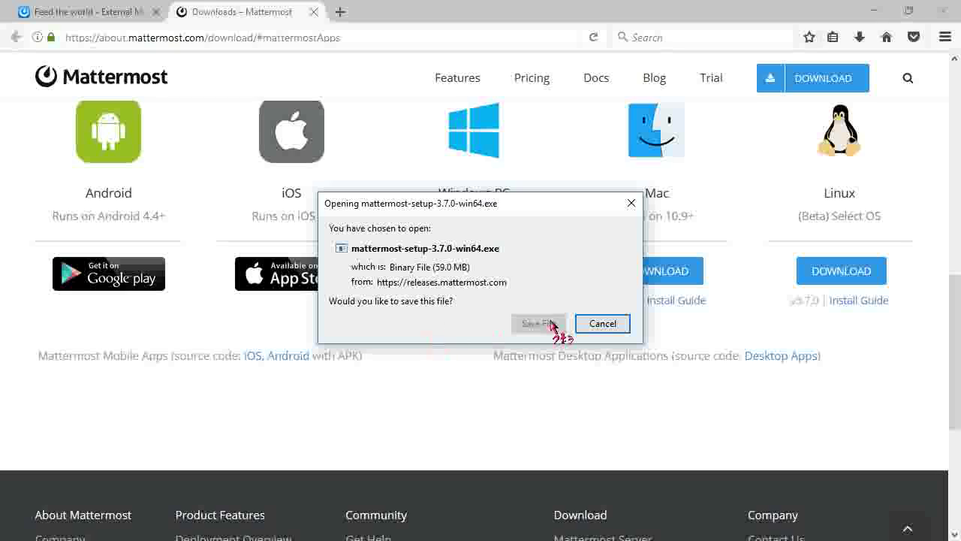
left_click(552, 323)
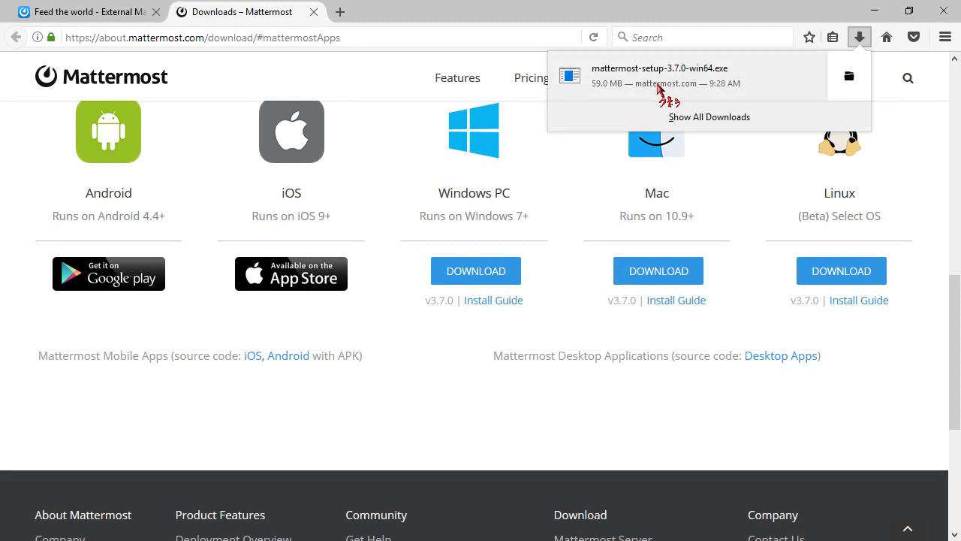
left_click(661, 89)
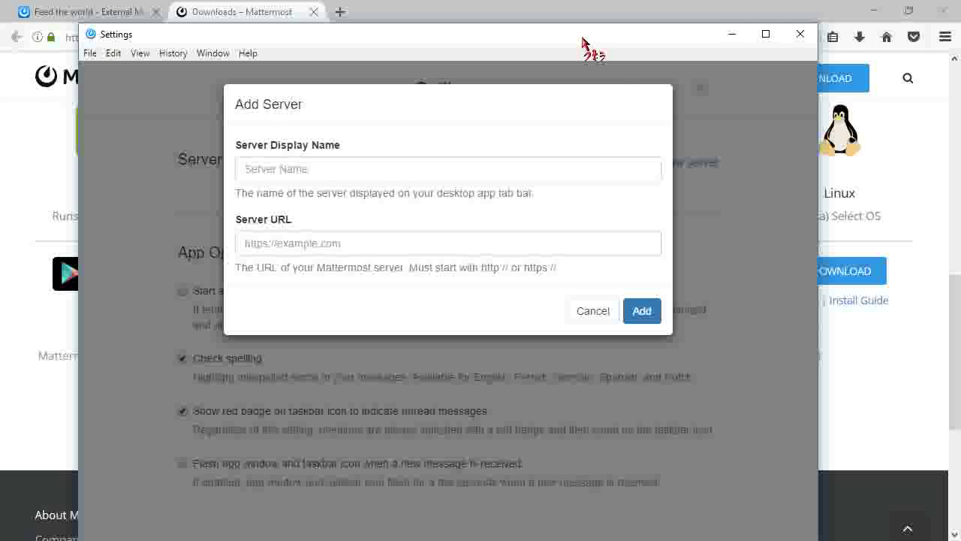
double_click(583, 41)
left_click(356, 144)
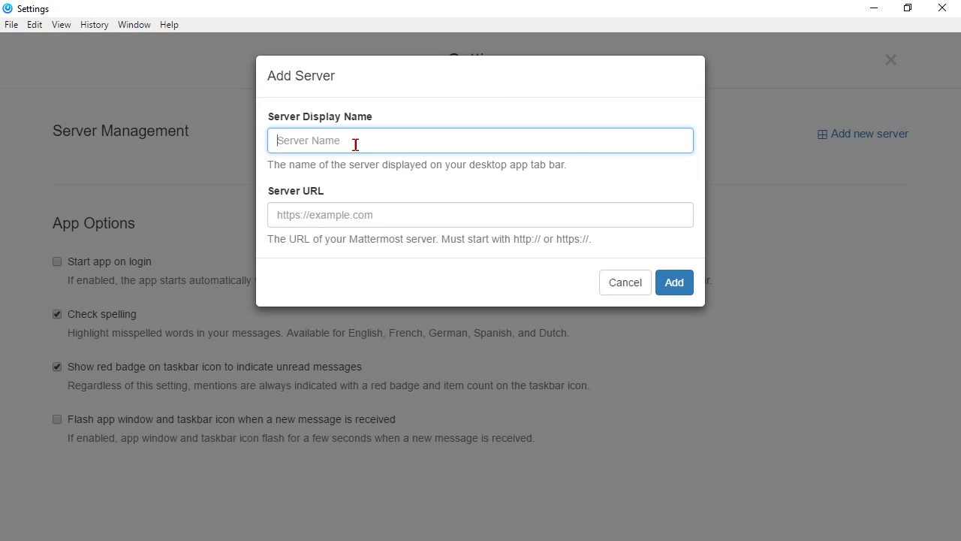
type("IDSIh")
key("BackSpace")
type("https://mattermost.idsi.com")
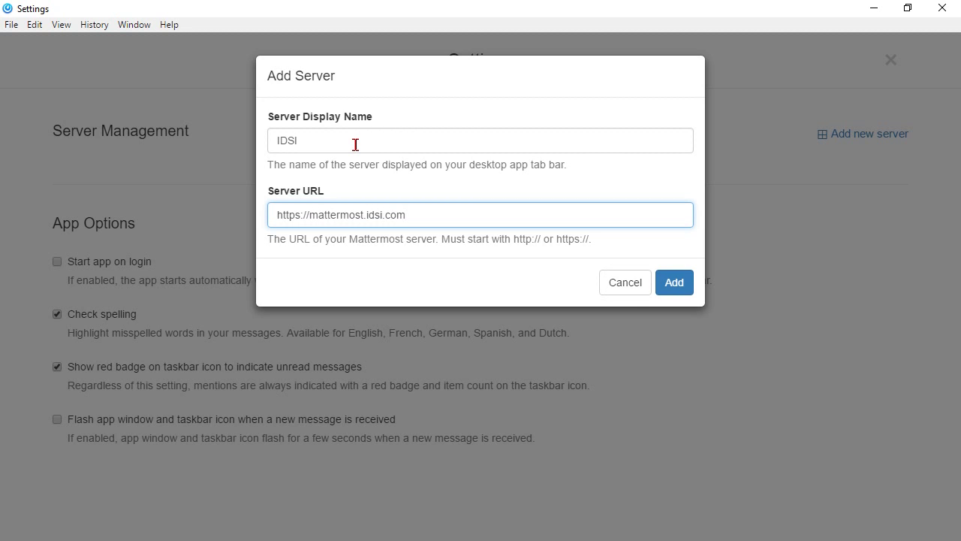
left_click(674, 285)
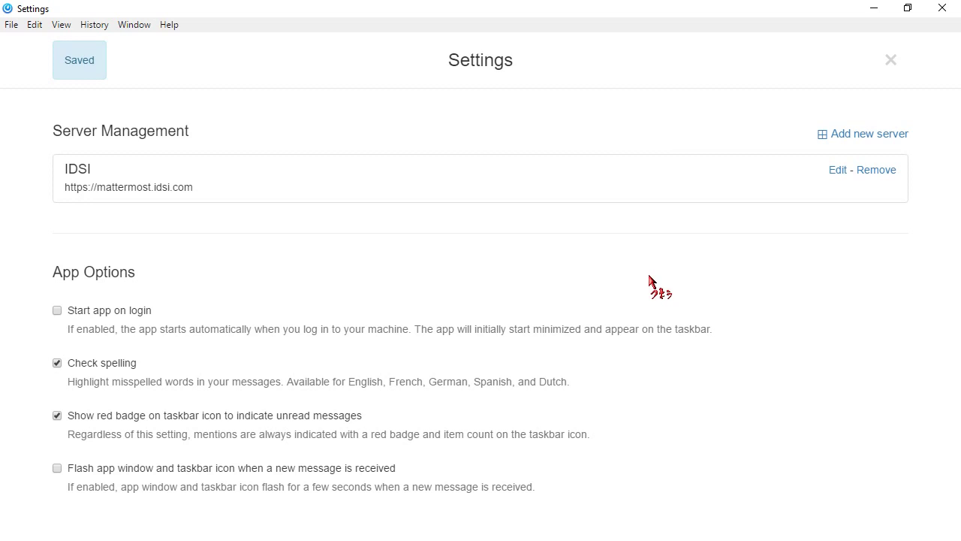
left_click(78, 314)
left_click(147, 468)
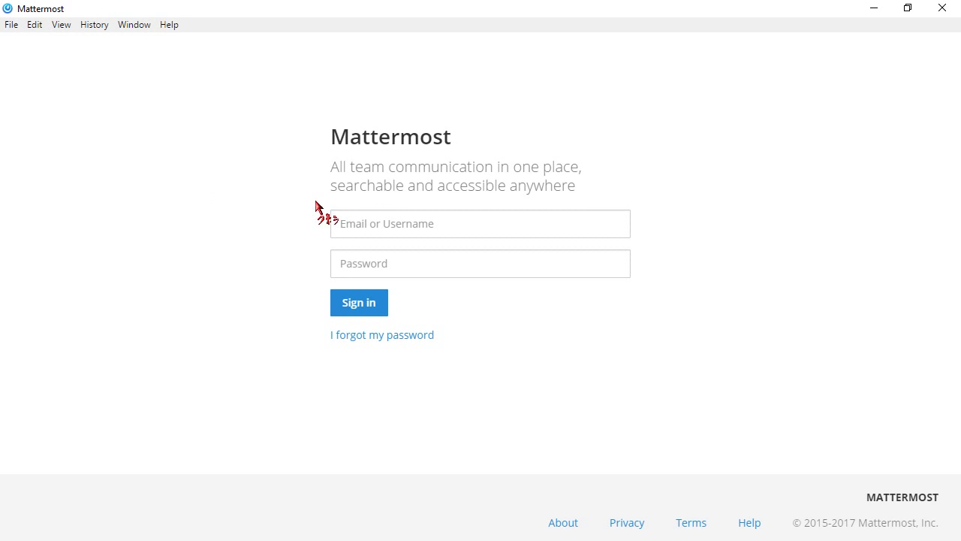
- Sign in to the IDSI server with the account's e-mail and password
left_click(371, 211)
key("Tab")
key("ctrl+v")
key("Return")
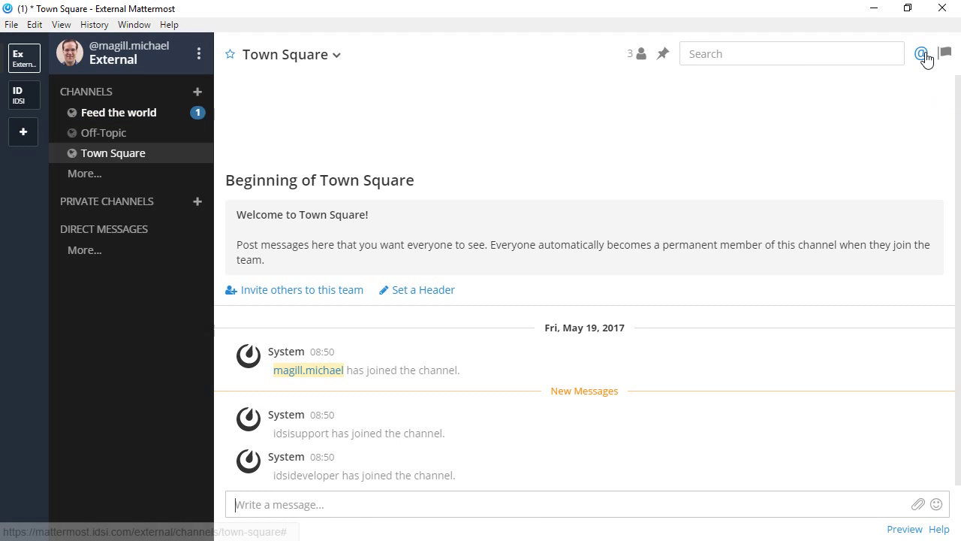
- Check the recent @-mentions, then post 'Perfect!' in Feed the world
left_click(921, 53)
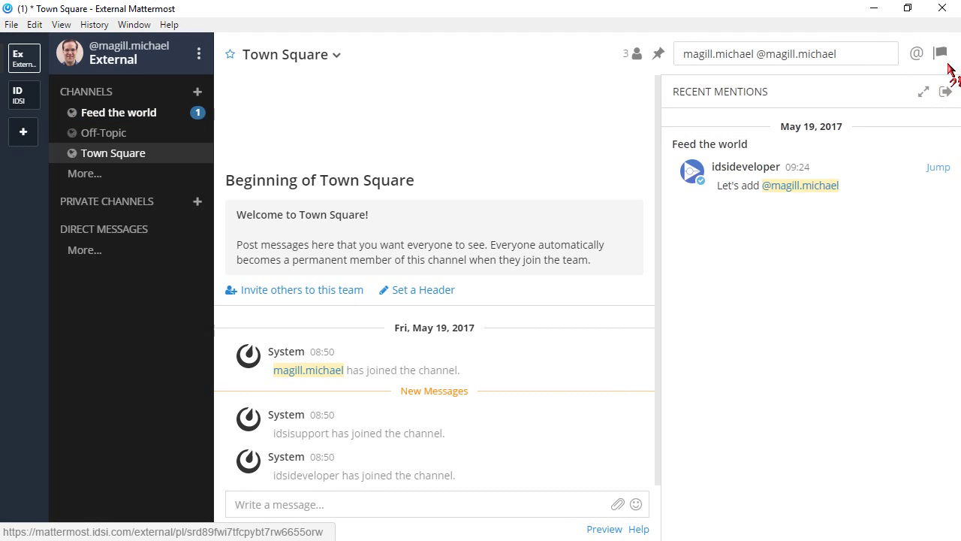
left_click(920, 53)
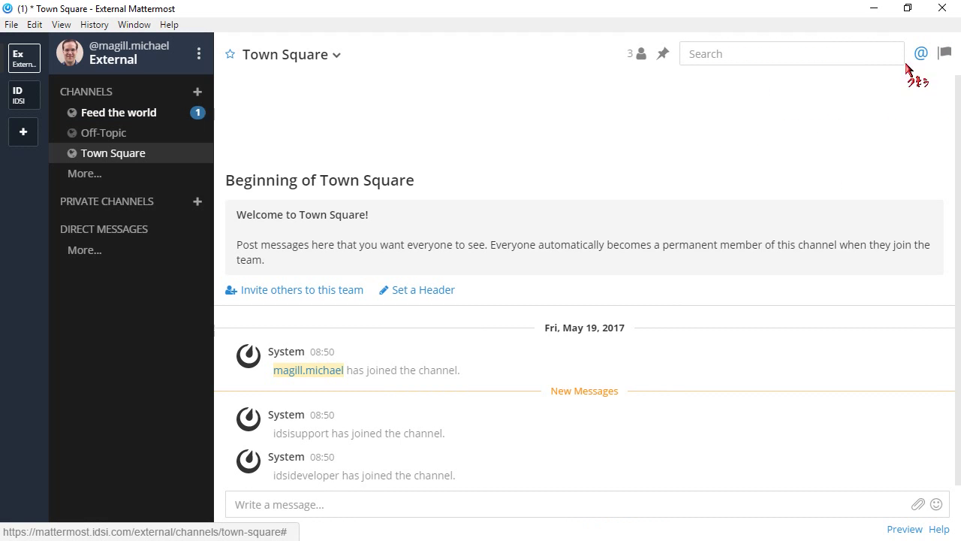
left_click(135, 114)
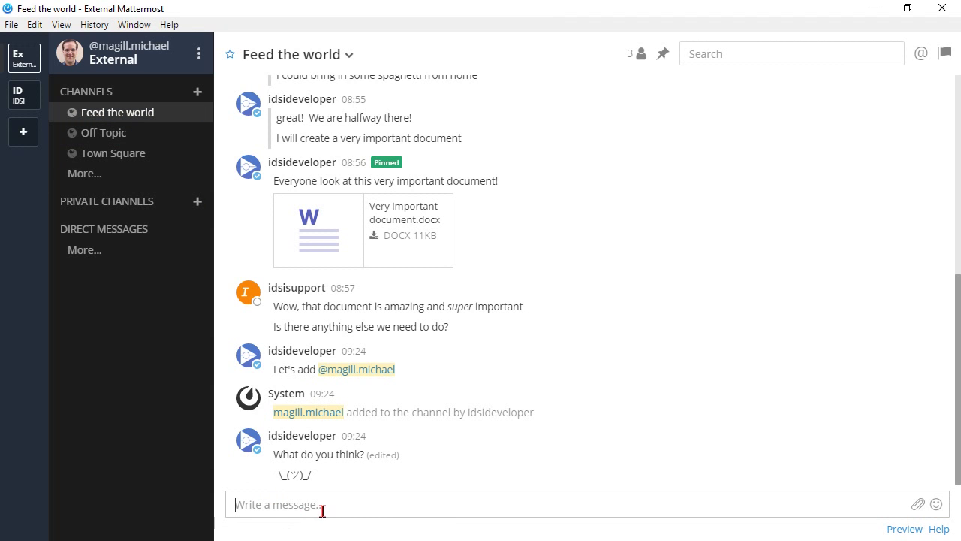
type("Perfect!")
key("Return")
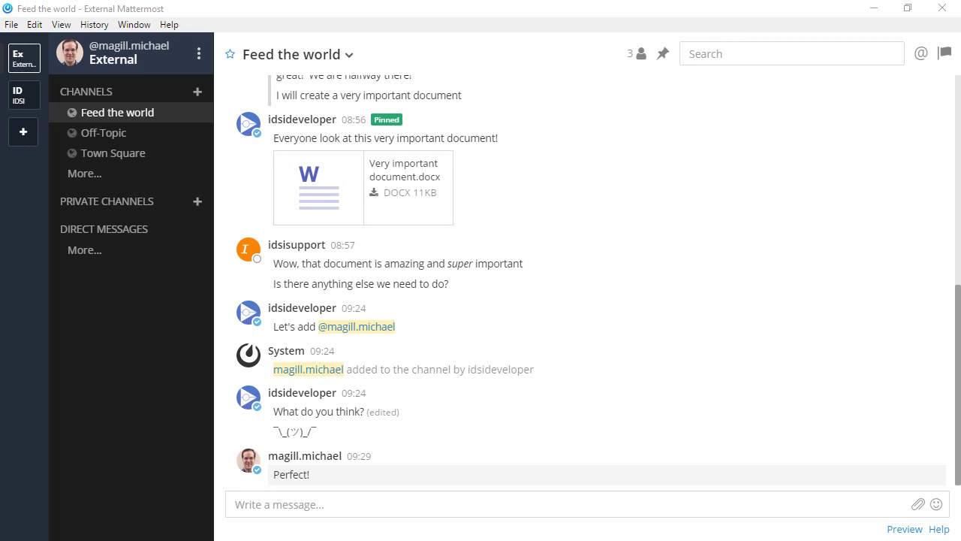
- Drop Very important document.docx and perfect.gif onto the window and send them with 'I love it!'
left_click_drag(15, 450, 594, 363)
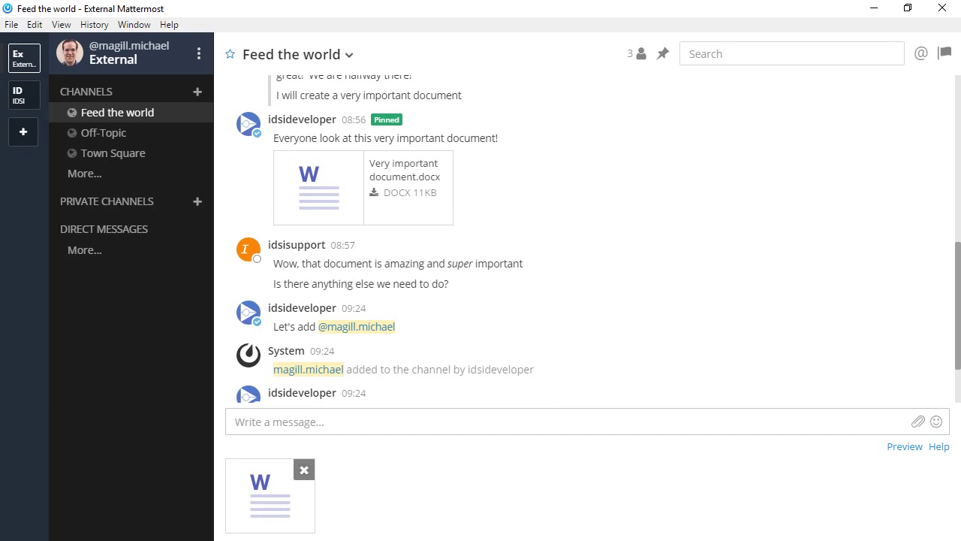
left_click_drag(399, 540, 496, 420)
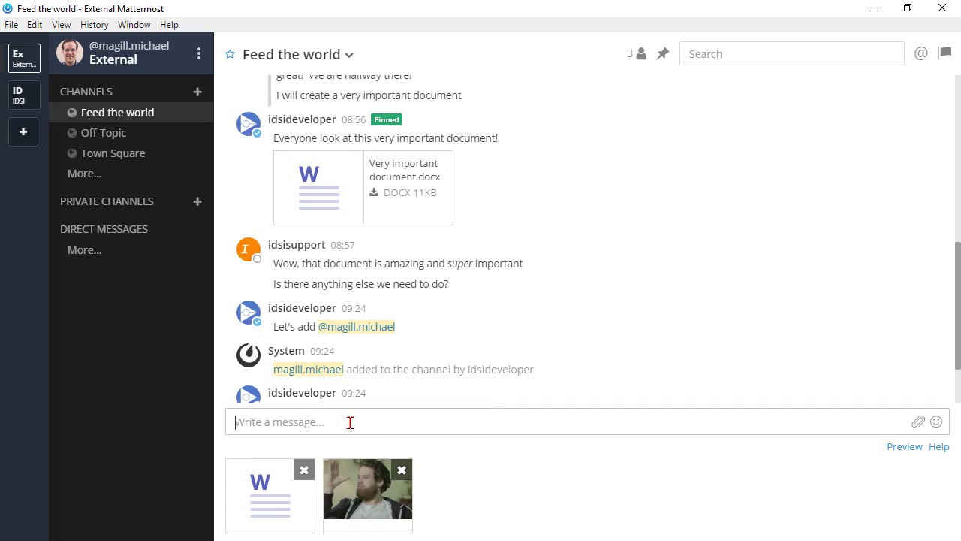
type("I love it!")
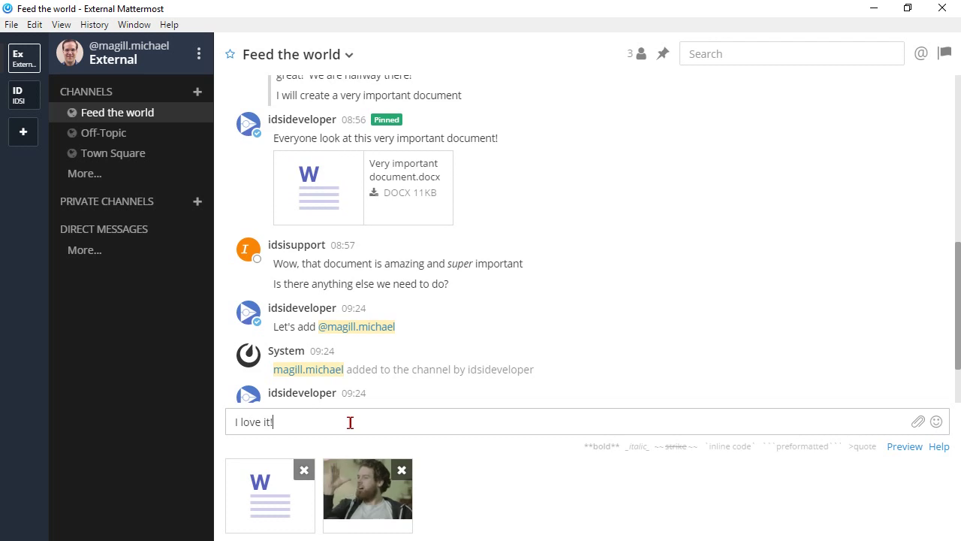
key("Return")
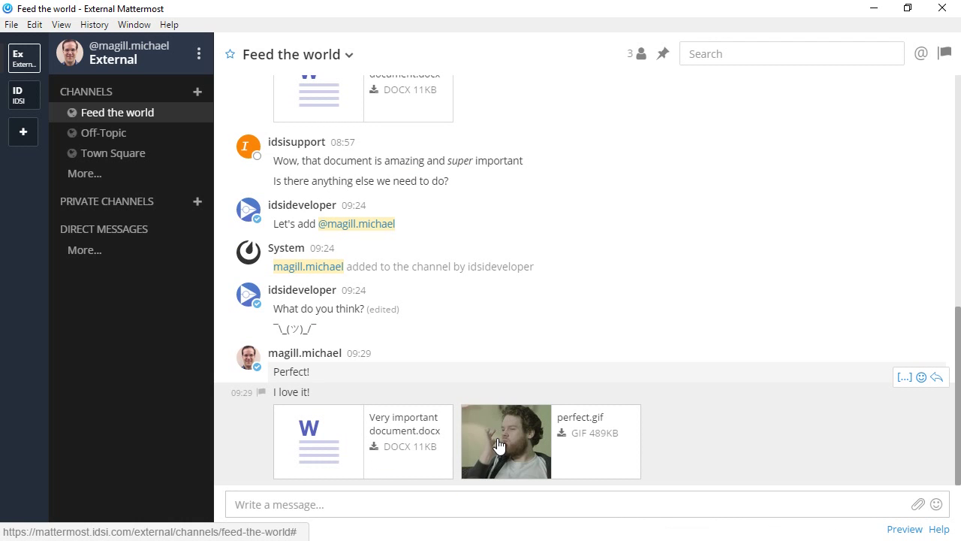
- Preview the posted perfect.gif and Very important document.docx, closing each preview afterward
left_click(498, 449)
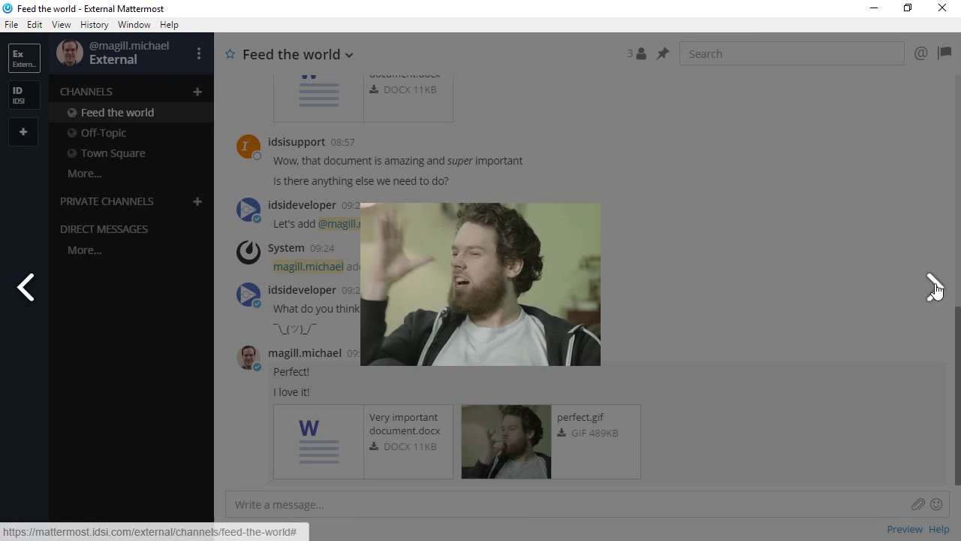
left_click(679, 169)
left_click(311, 432)
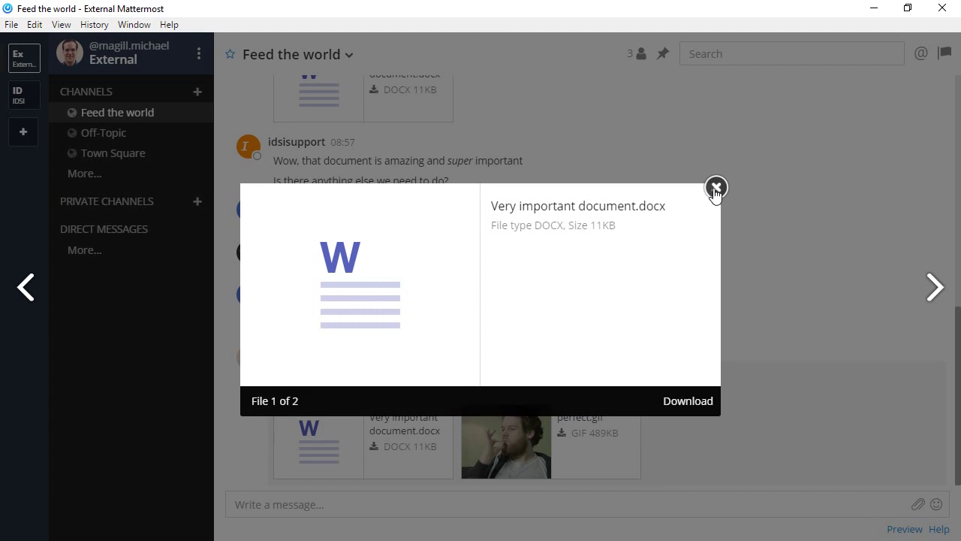
left_click(716, 187)
left_click(704, 503)
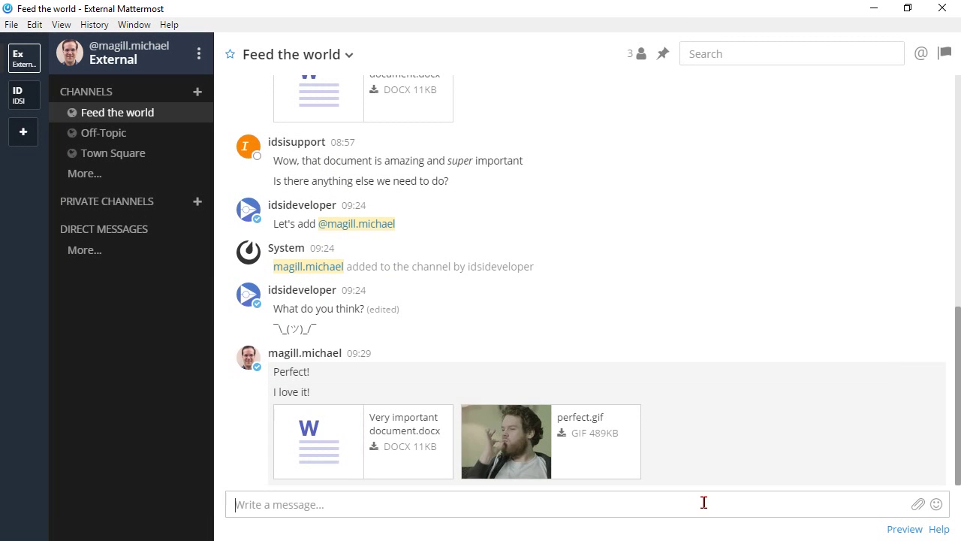